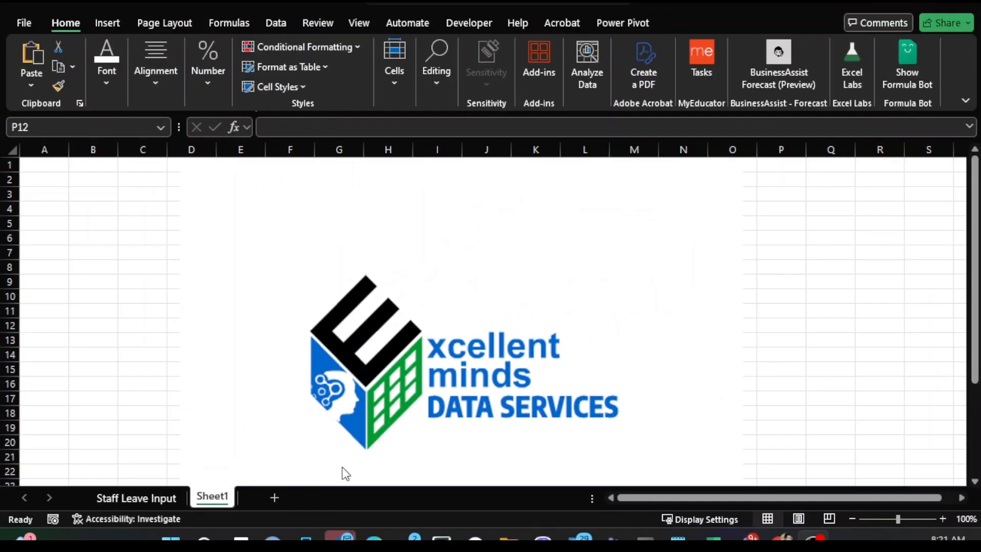
# - Switch to the Leaves.xlsm workbook and open its Staff Leave Input sheet
pyautogui.moveTo(712, 539)
pyautogui.click(863, 465)
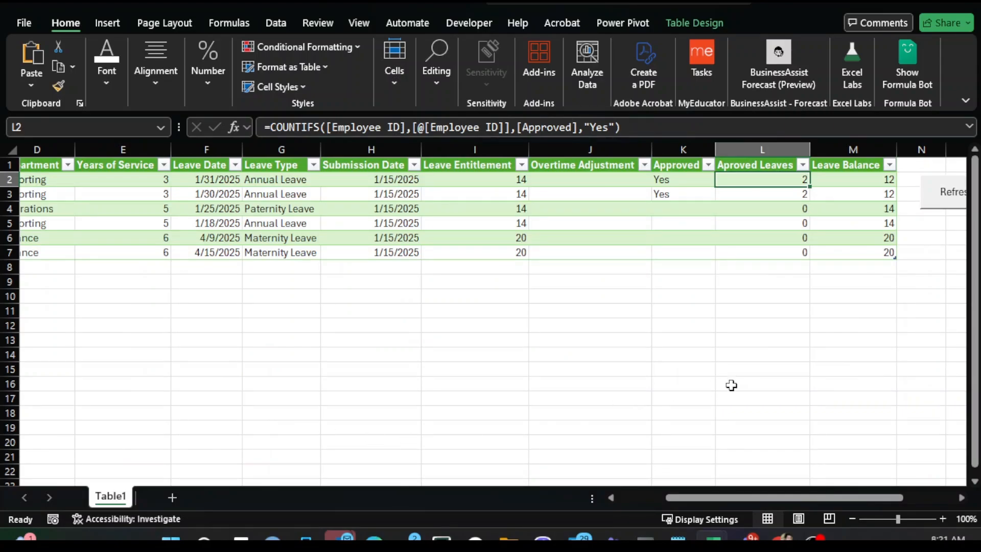
pyautogui.moveTo(713, 539)
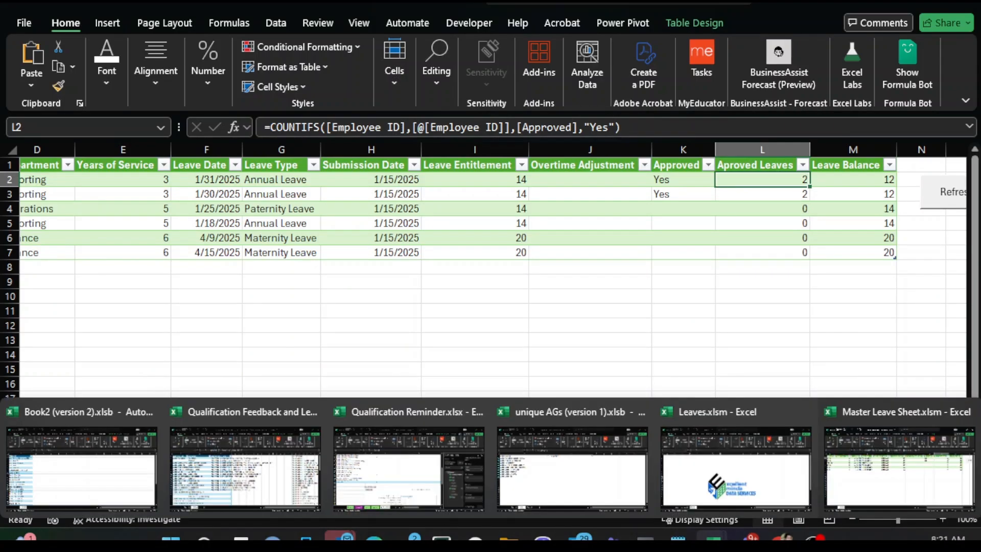
pyautogui.click(755, 480)
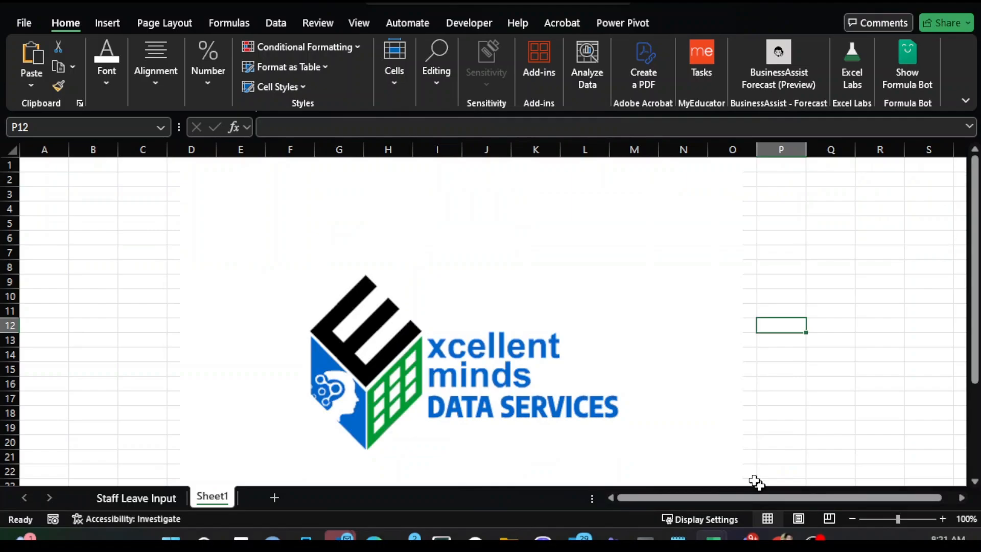
pyautogui.click(149, 495)
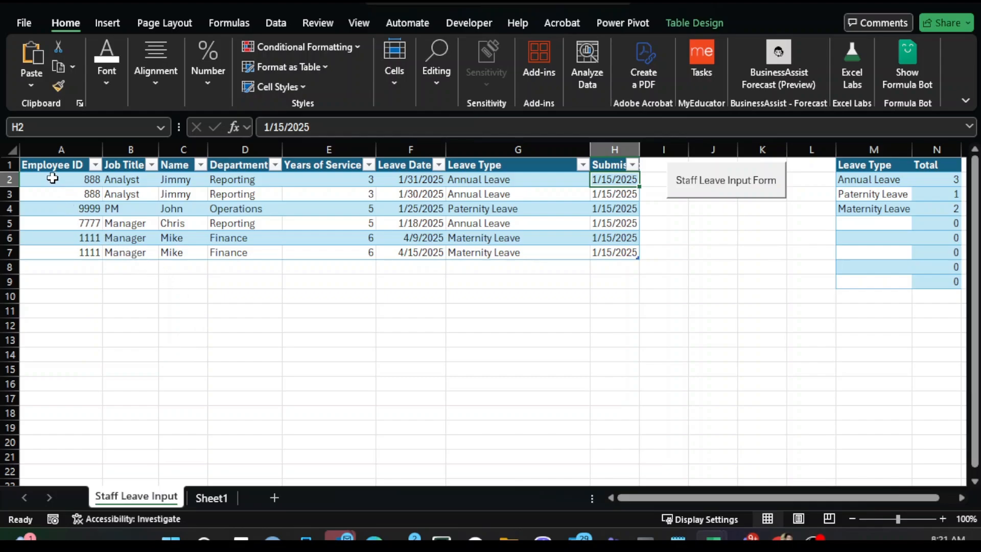
# - Examine the leave records table and the leave type summary beside it
pyautogui.moveTo(52, 166); pyautogui.dragTo(621, 254)
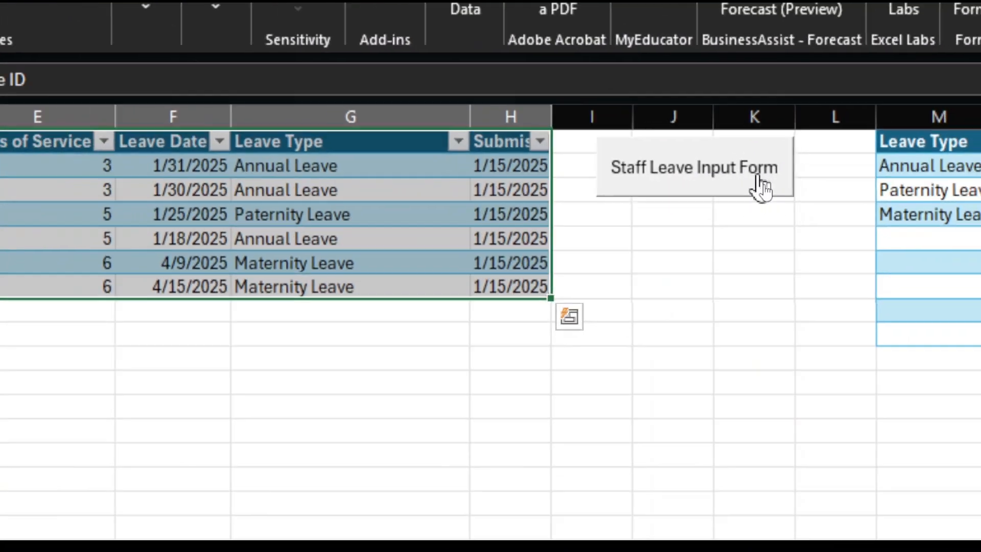
pyautogui.hotkey('ctrl', 'q')
pyautogui.moveTo(799, 499); pyautogui.dragTo(879, 501)
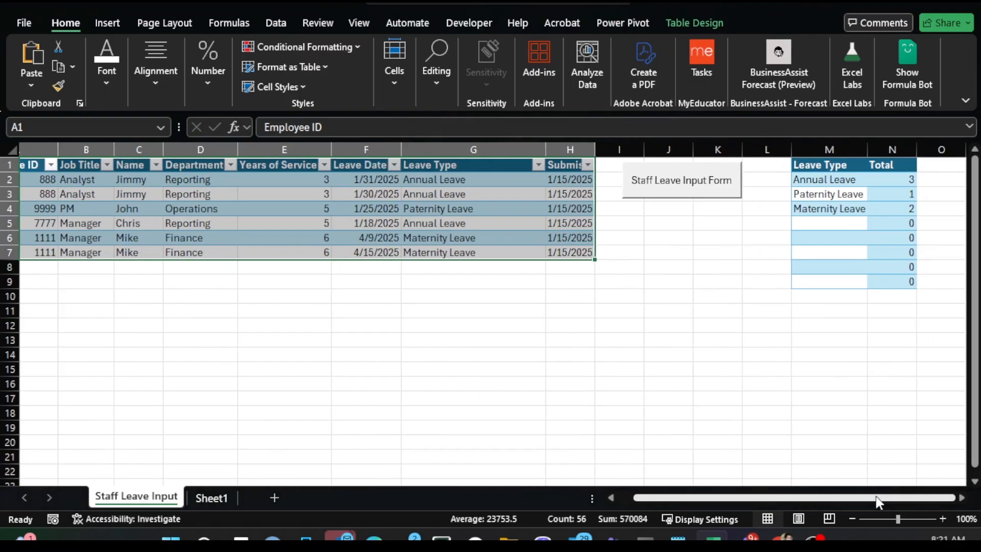
pyautogui.moveTo(810, 164); pyautogui.dragTo(894, 280)
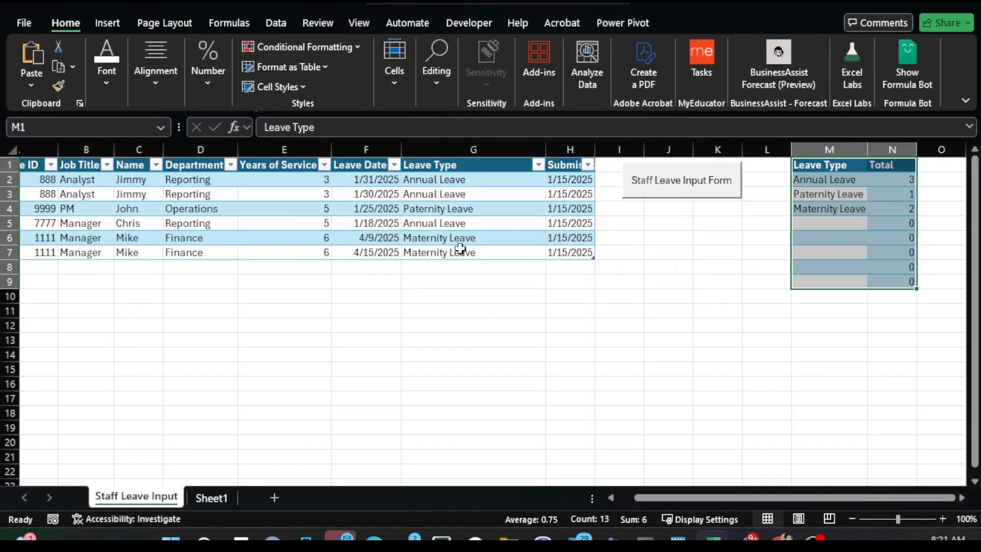
pyautogui.click(176, 325)
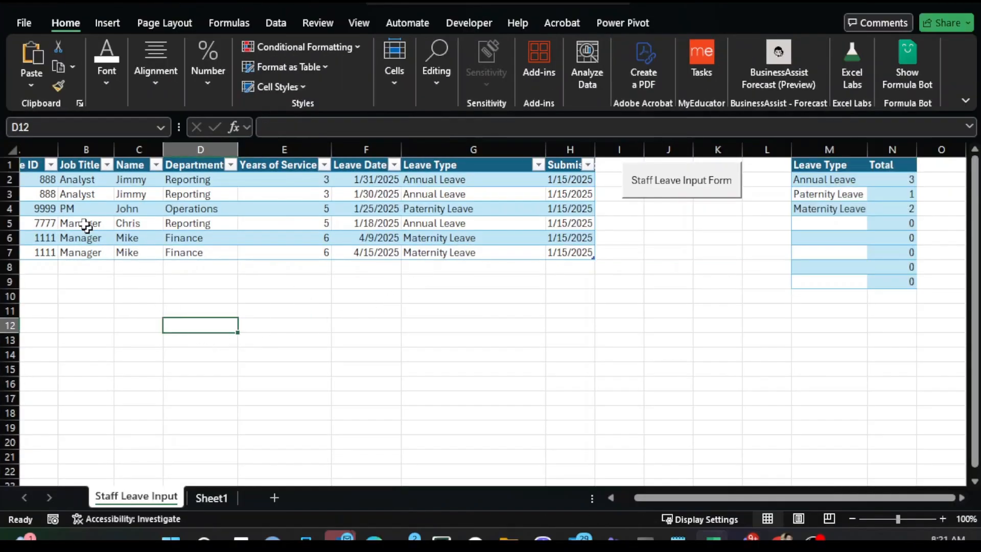
pyautogui.hotkey('ctrl', 'Home')
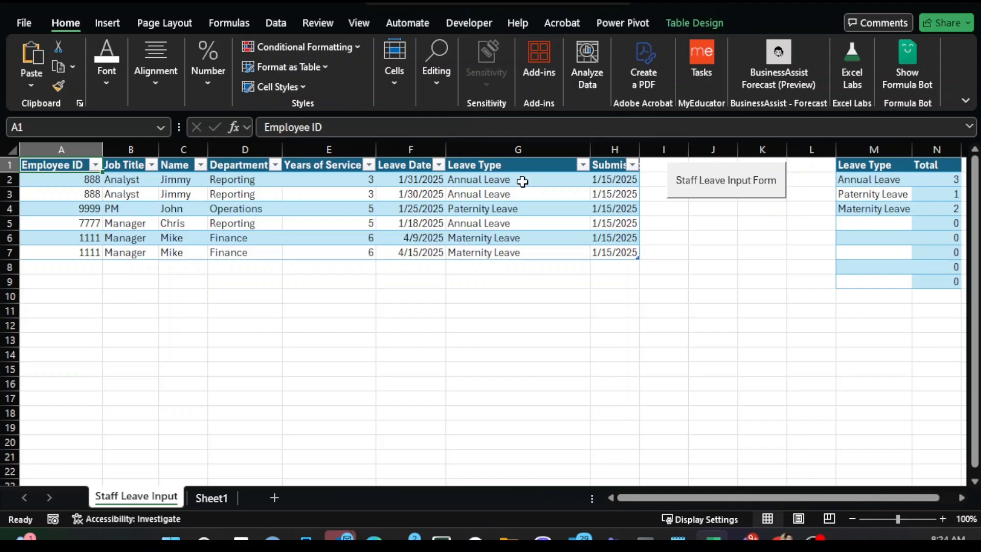
# - Select the leave table's data rows repeatedly to review the employee records
pyautogui.click(301, 193)
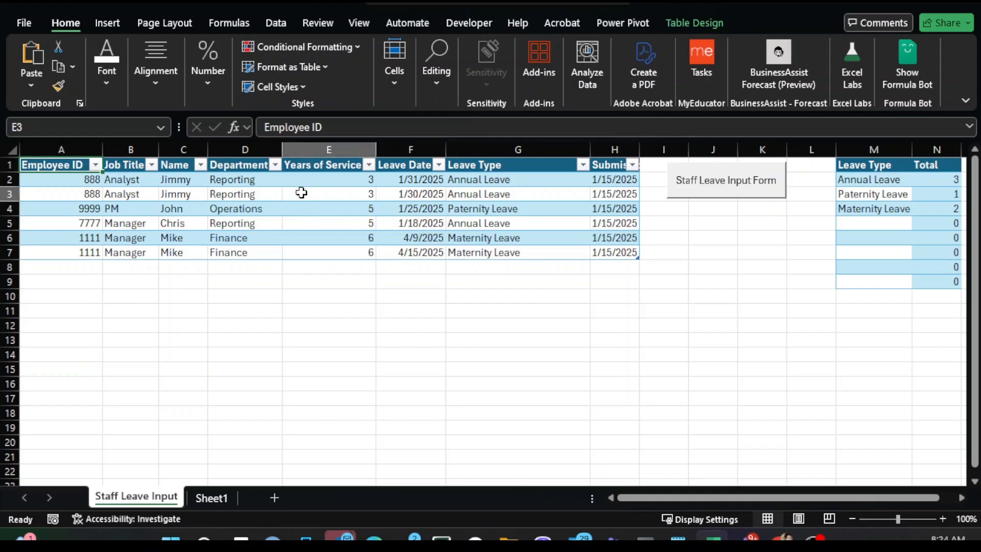
pyautogui.click(196, 221)
pyautogui.moveTo(77, 181); pyautogui.dragTo(620, 250)
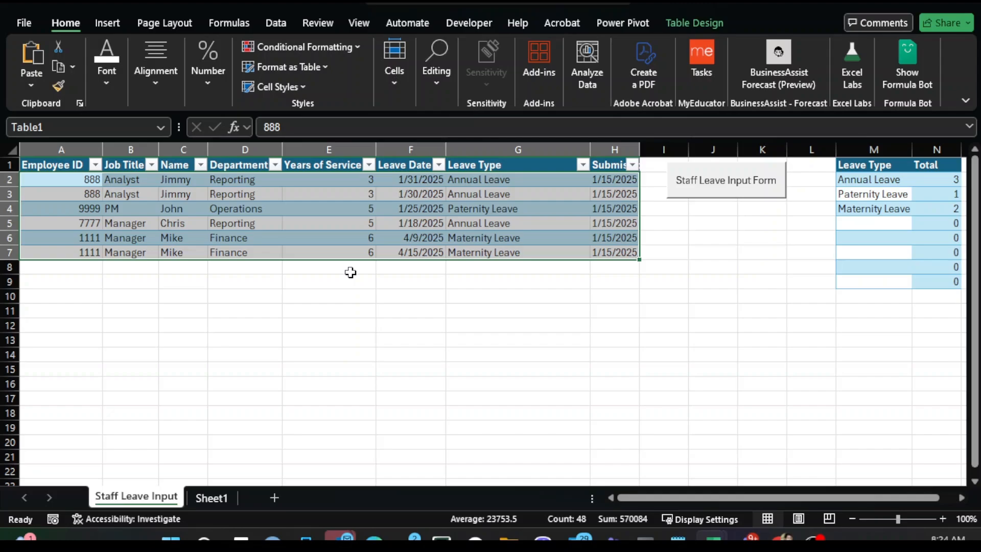
pyautogui.click(230, 227)
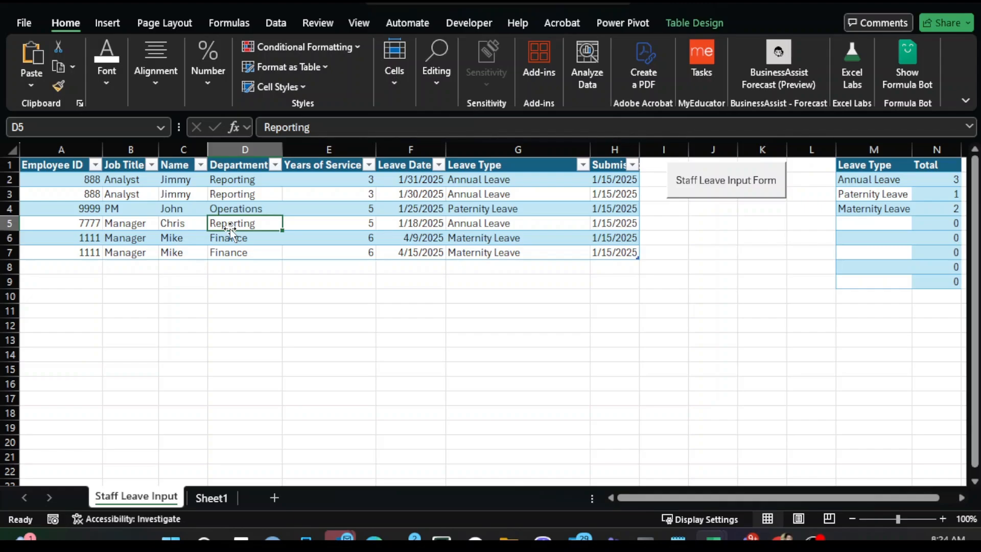
pyautogui.moveTo(67, 180); pyautogui.dragTo(604, 252)
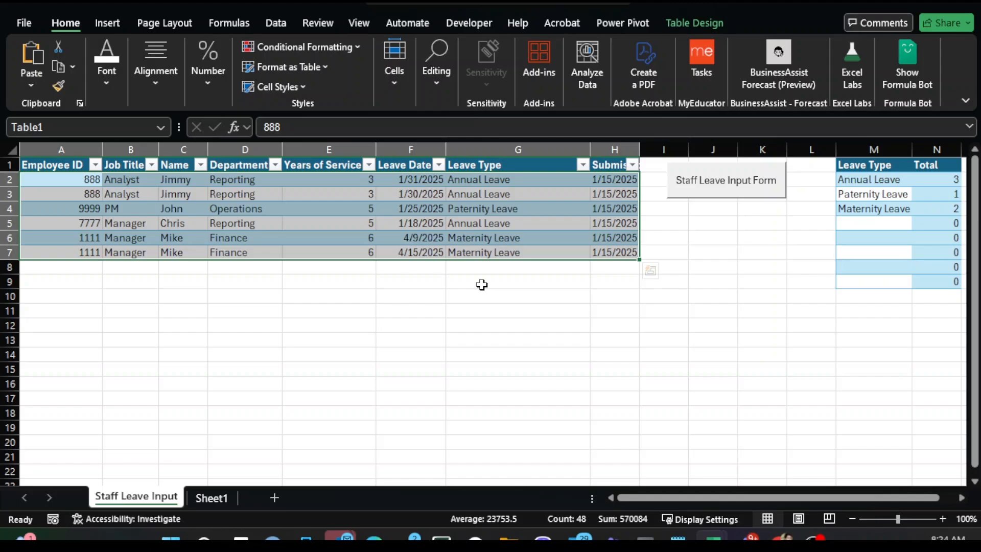
pyautogui.moveTo(83, 179); pyautogui.dragTo(628, 254)
pyautogui.click(316, 293)
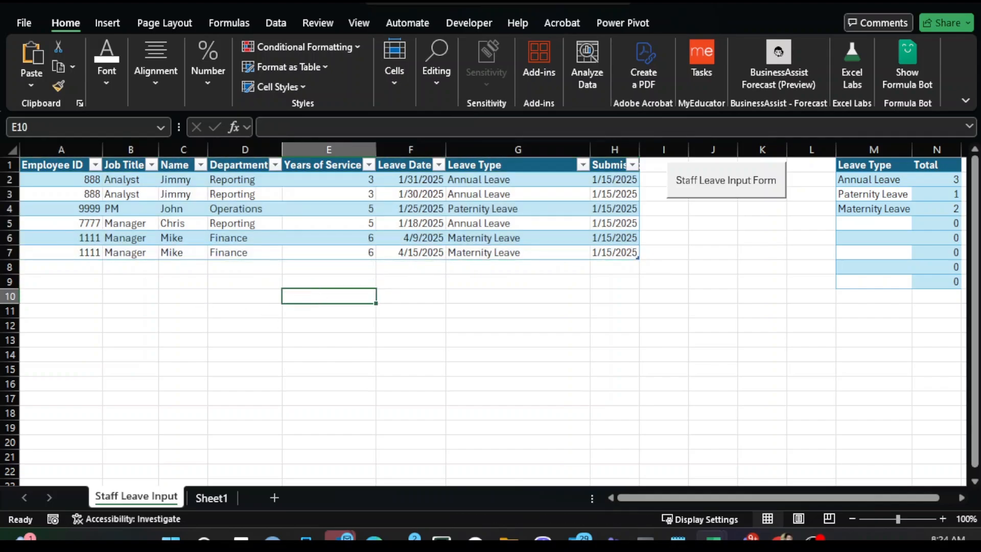
pyautogui.moveTo(53, 181); pyautogui.dragTo(625, 253)
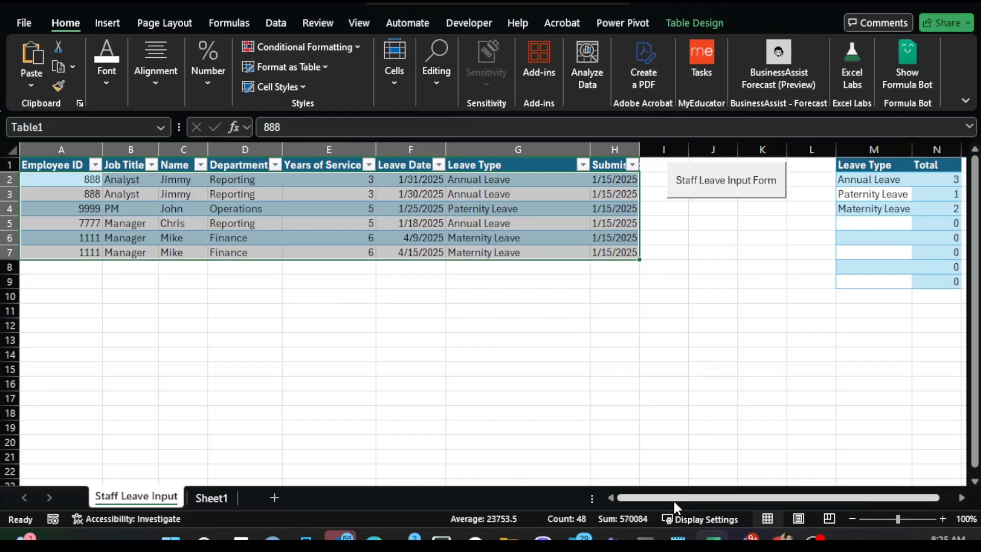
pyautogui.moveTo(674, 498); pyautogui.dragTo(654, 499)
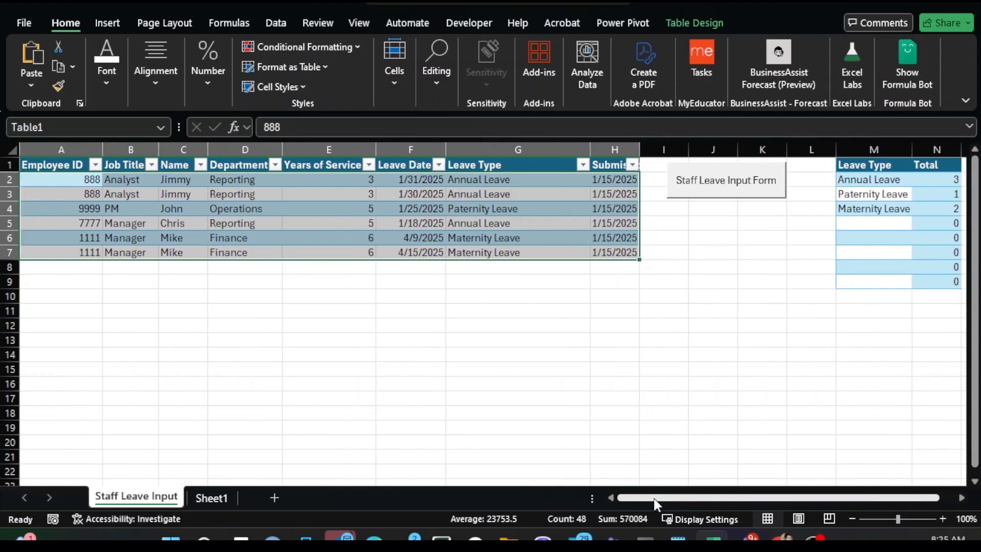
pyautogui.click(213, 322)
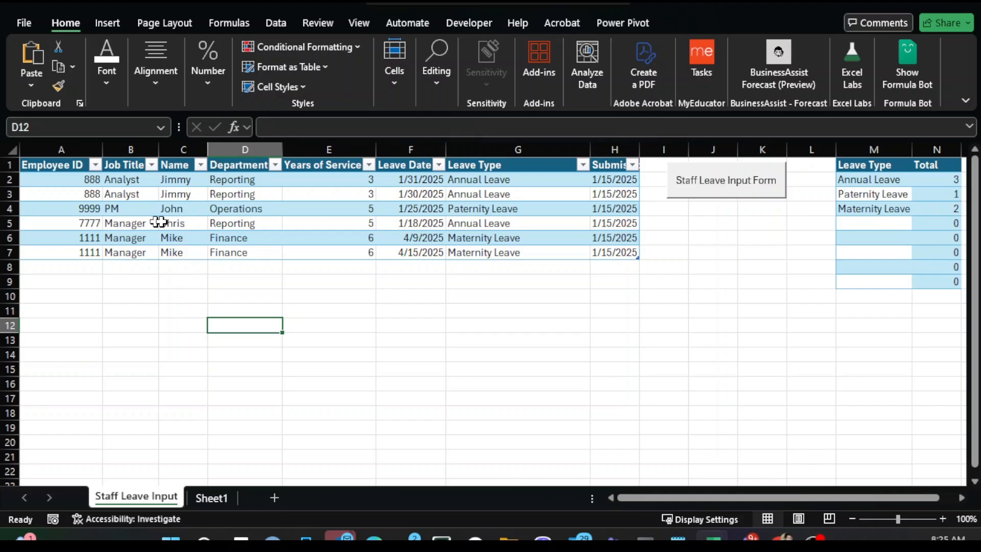
pyautogui.moveTo(84, 180); pyautogui.dragTo(557, 249)
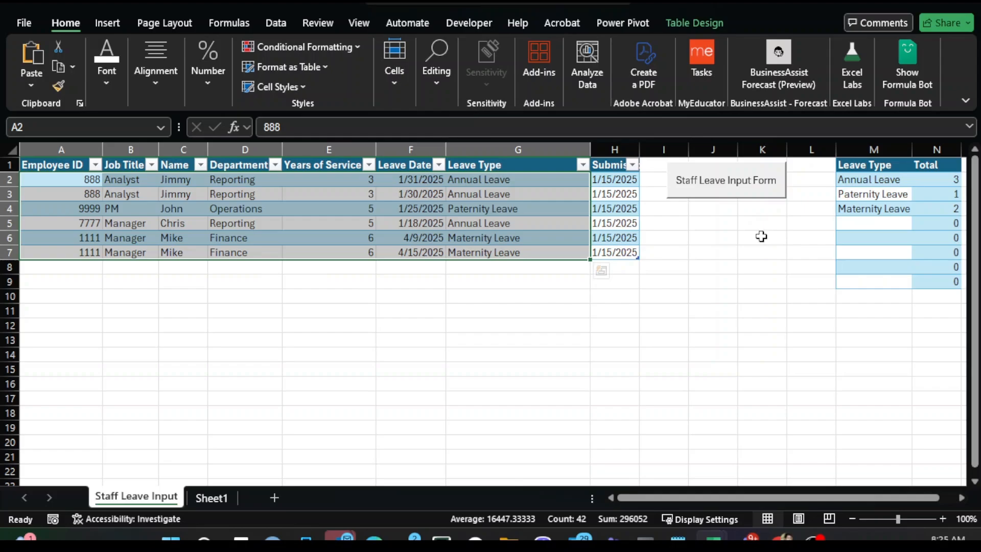
# - Launch the Staff Leave Input form from the sheet's button and position the dialog
pyautogui.click(726, 193)
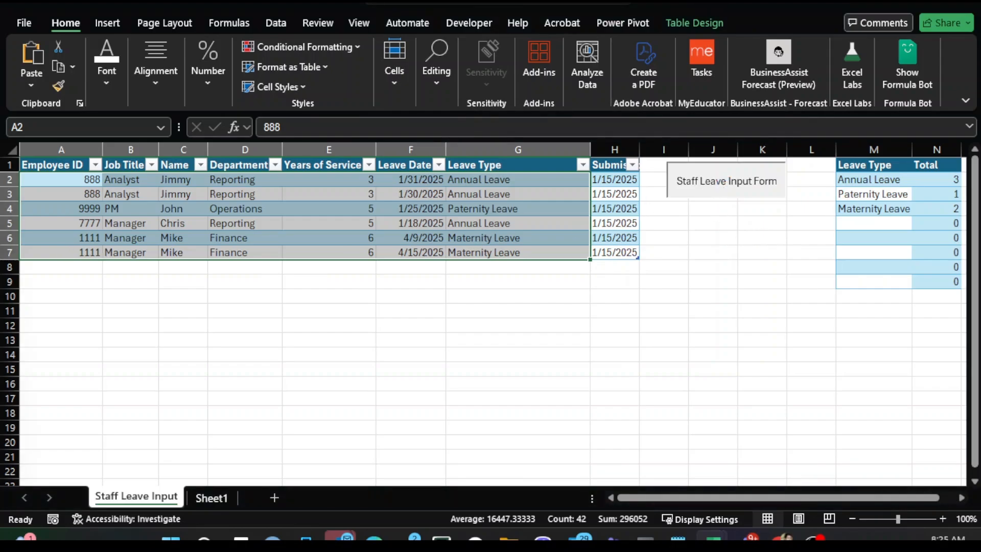
pyautogui.moveTo(738, 211); pyautogui.dragTo(498, 149)
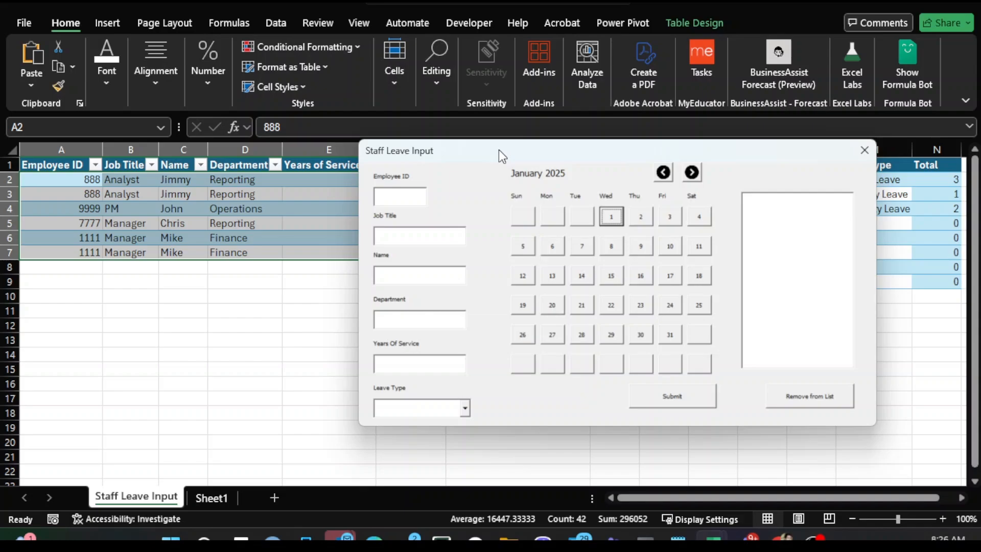
pyautogui.moveTo(499, 150); pyautogui.dragTo(530, 153)
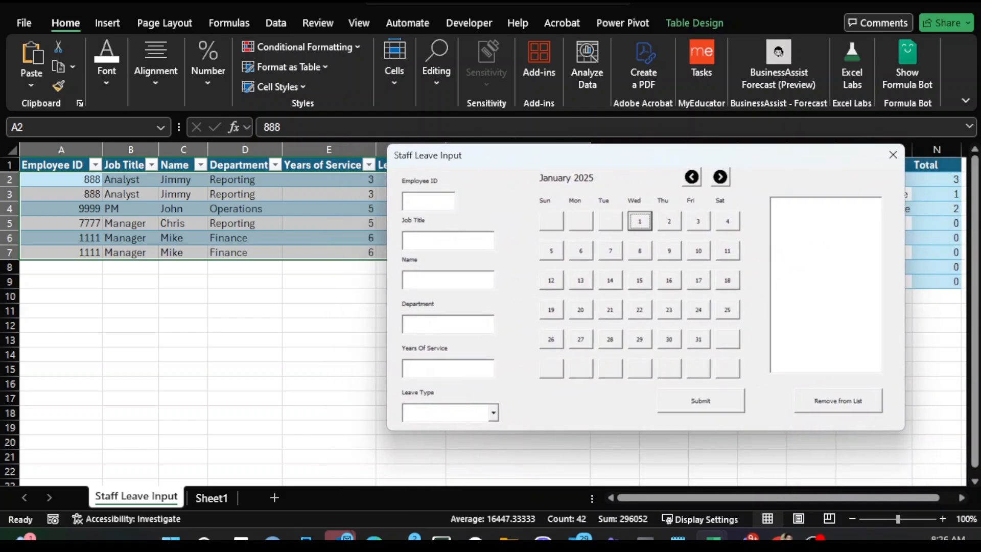
# - Examine the form's entry fields and the Leave Type dropdown options
pyautogui.click(409, 198)
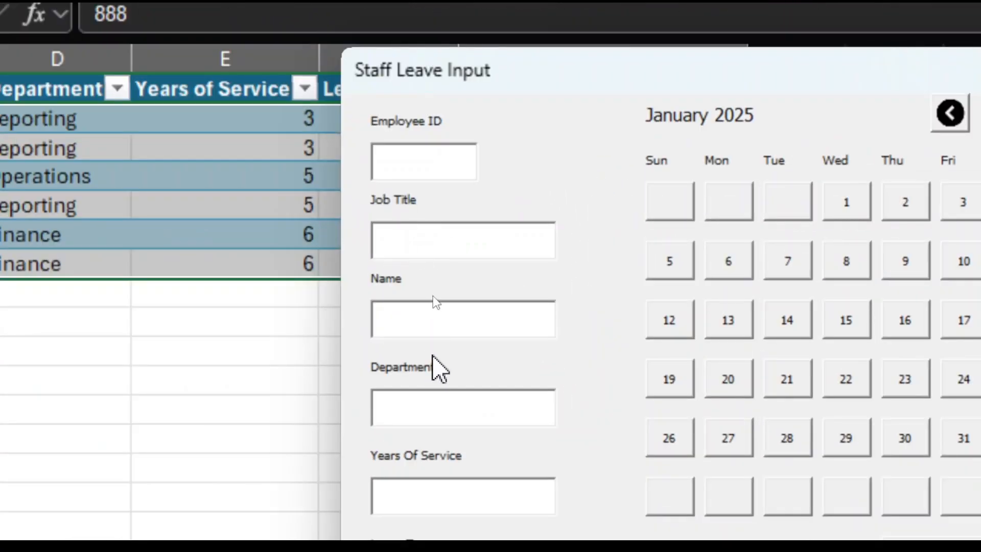
pyautogui.click(434, 278)
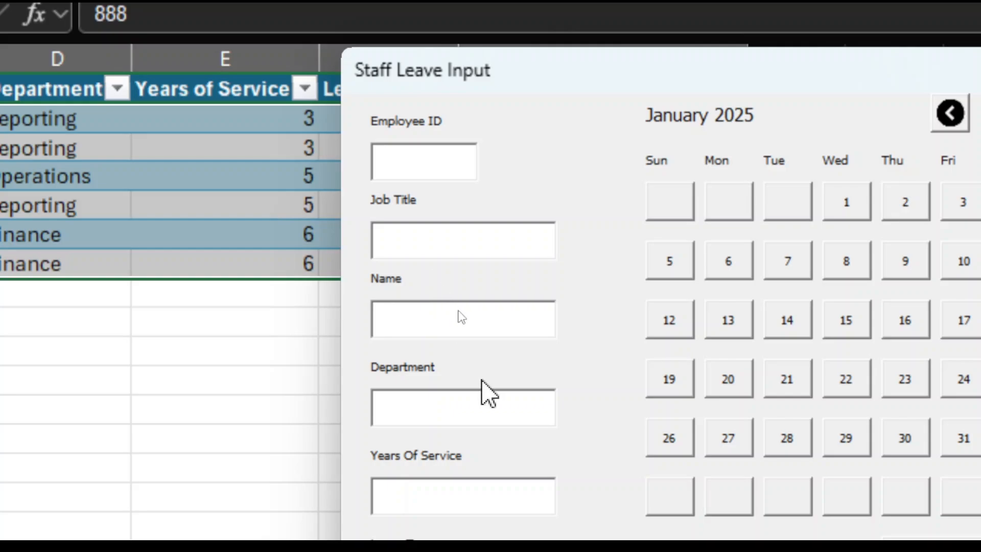
pyautogui.click(472, 421)
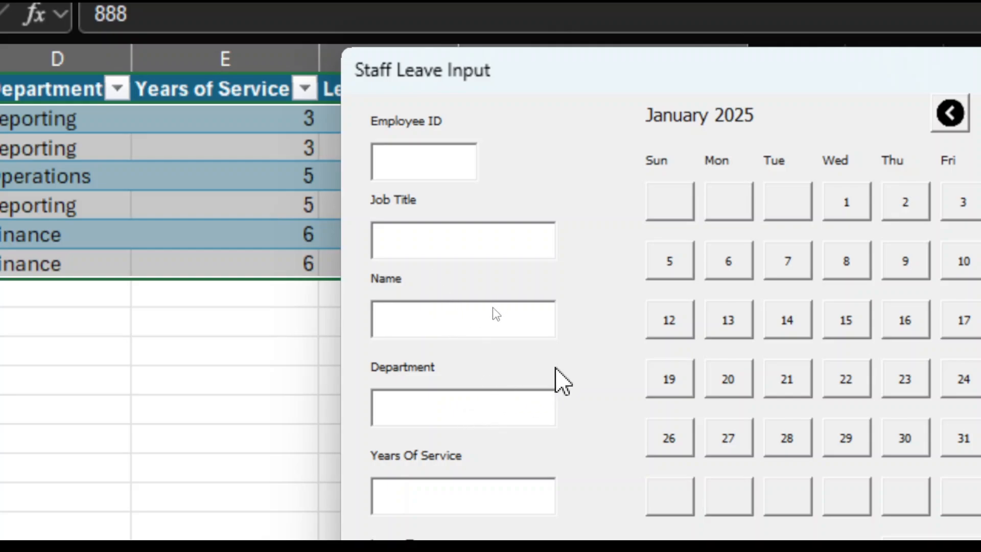
pyautogui.click(458, 490)
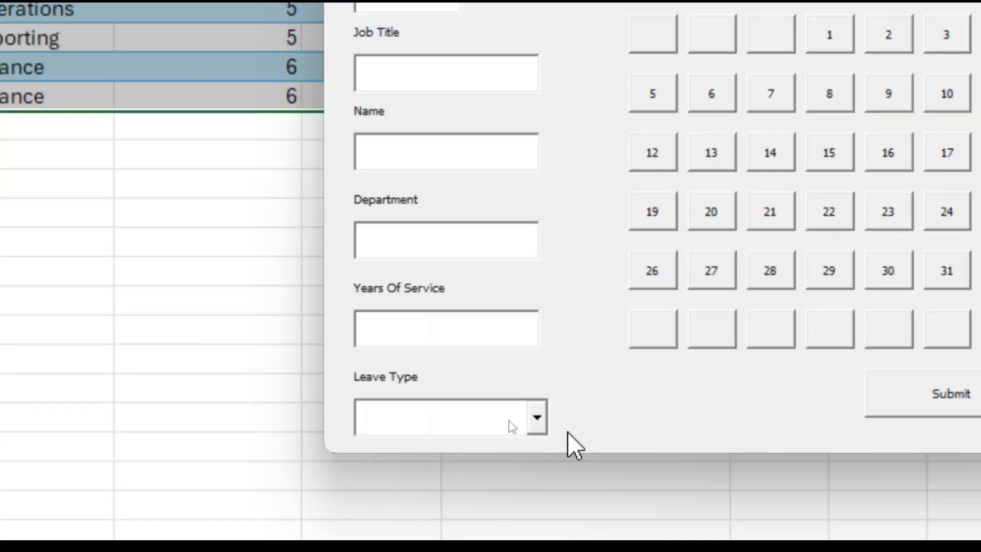
pyautogui.click(537, 417)
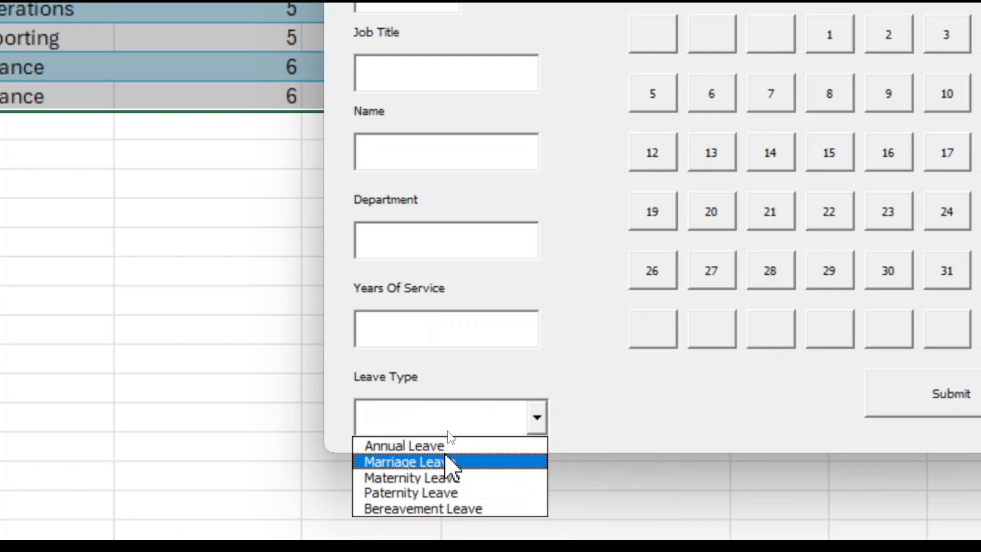
pyautogui.click(610, 375)
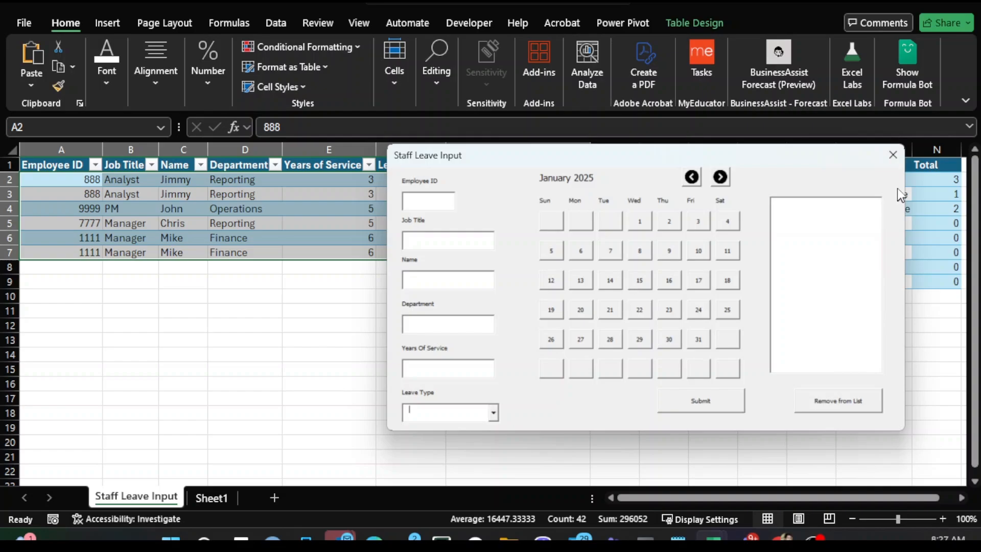
# - Close the form and review the available Form and ActiveX controls for inserting
pyautogui.click(893, 156)
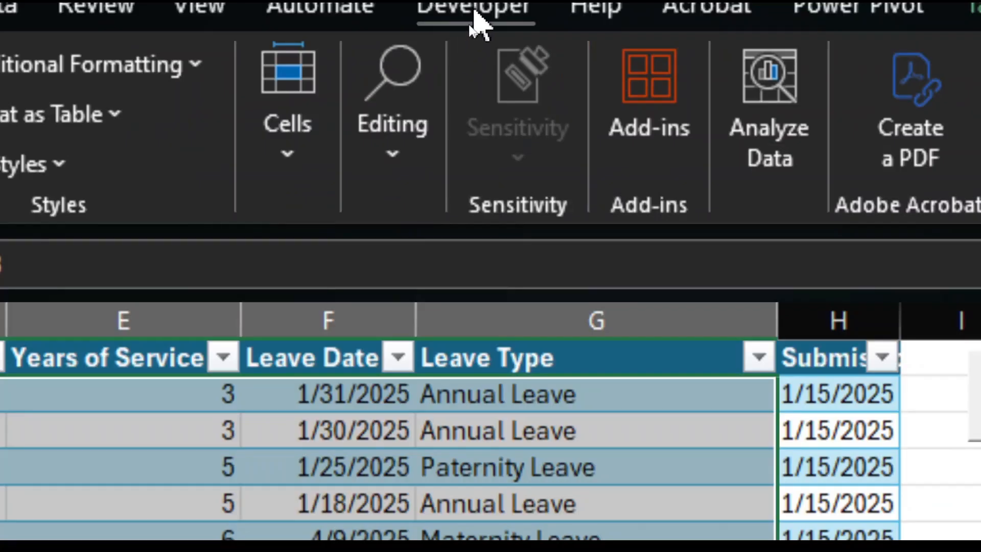
pyautogui.click(468, 23)
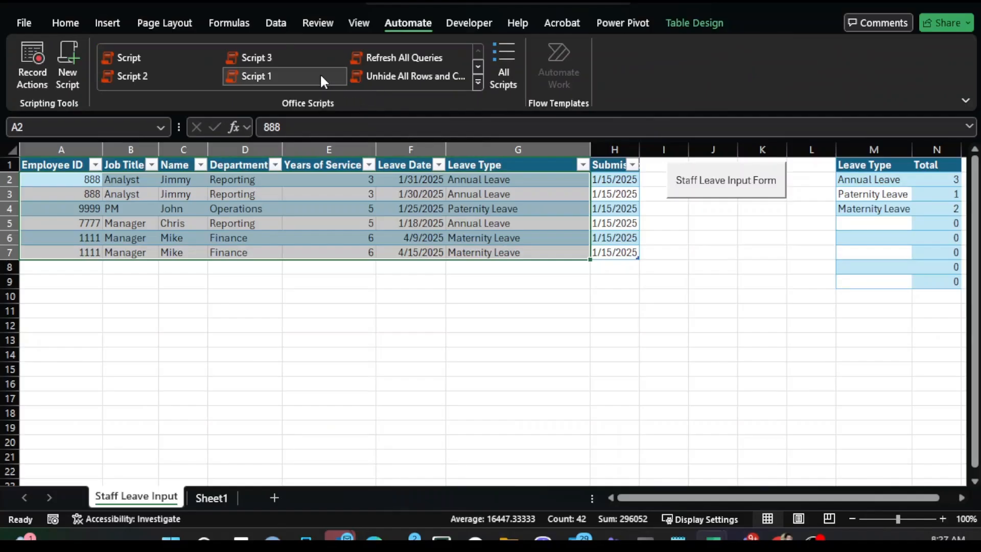
pyautogui.click(469, 23)
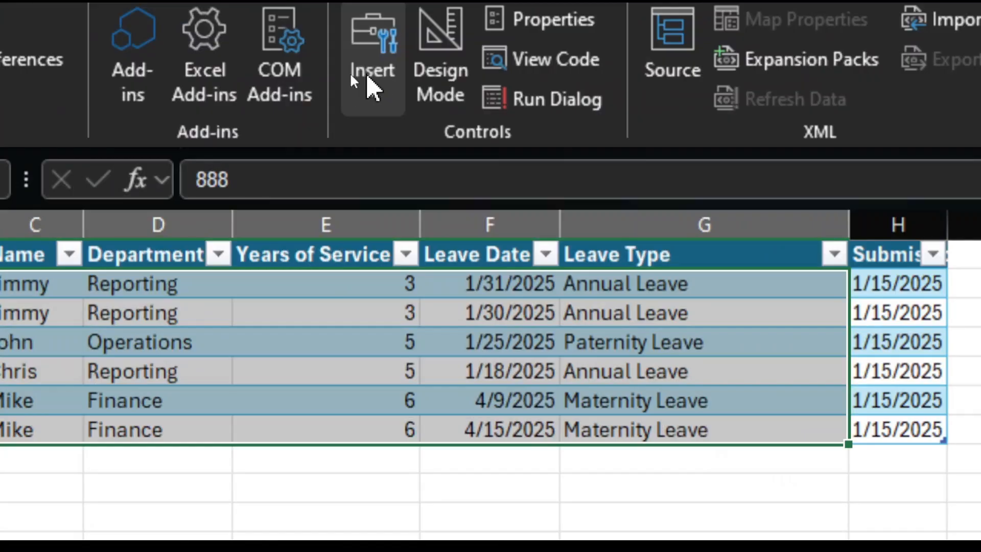
pyautogui.click(369, 76)
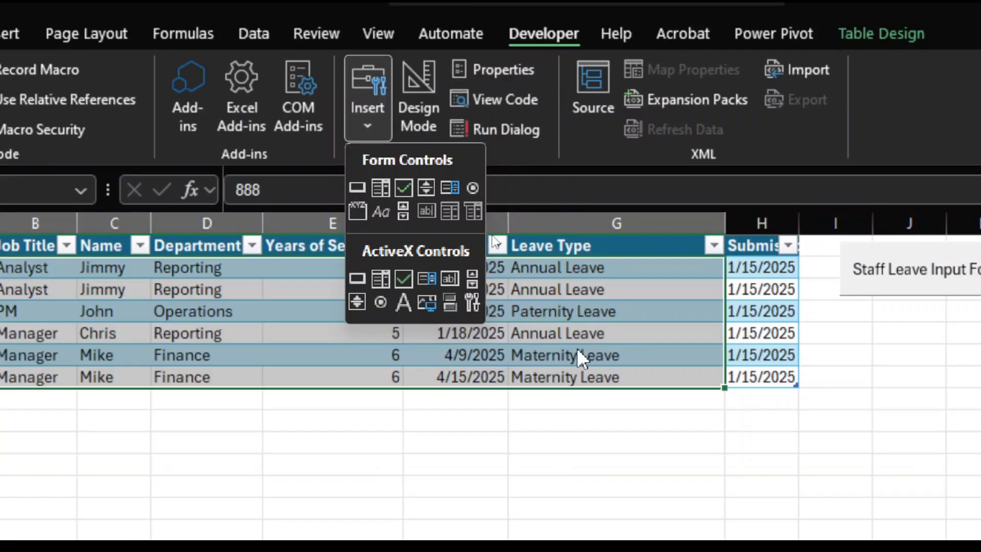
pyautogui.click(551, 447)
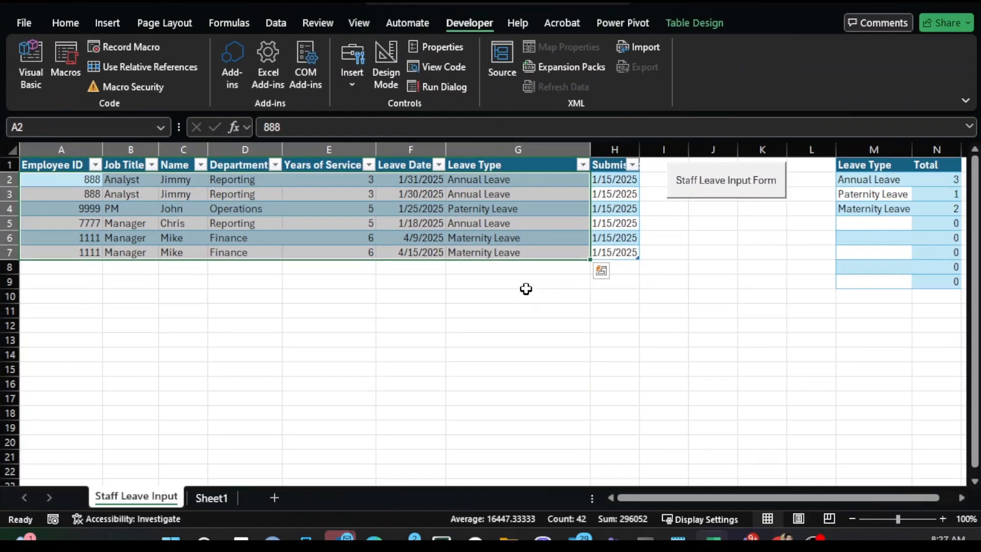
# - Reopen the Staff Leave Input form and reposition it over the sheet
pyautogui.click(717, 193)
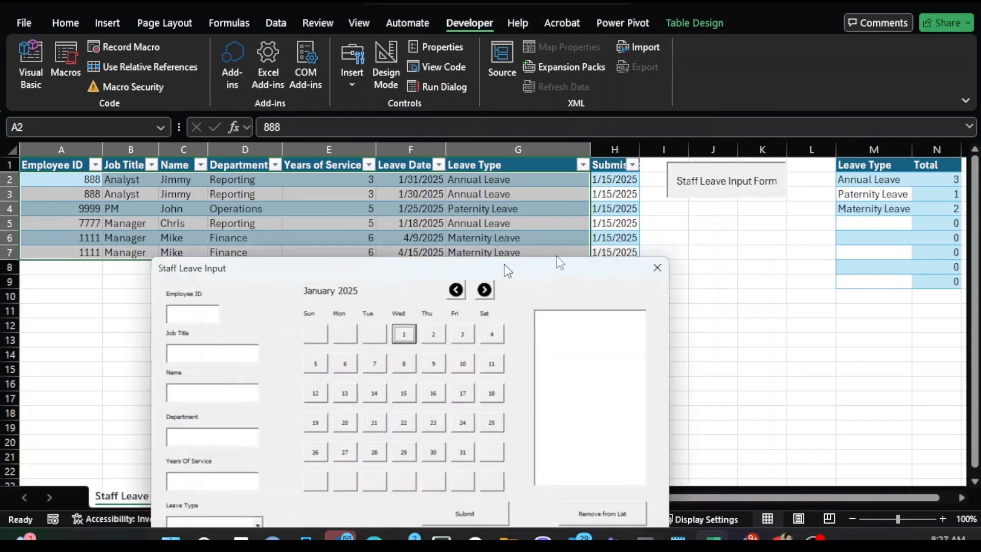
pyautogui.moveTo(502, 266); pyautogui.dragTo(657, 152)
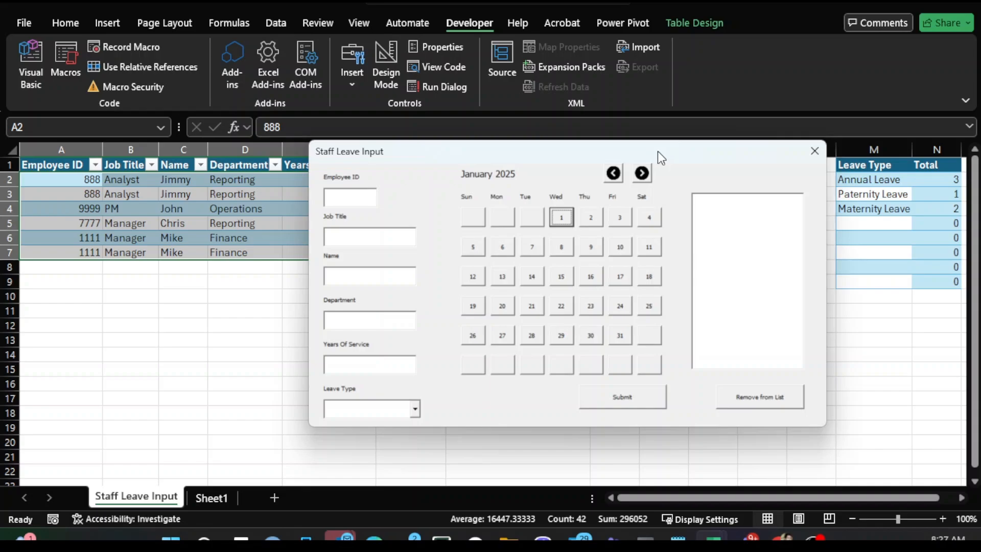
pyautogui.moveTo(658, 151); pyautogui.dragTo(684, 157)
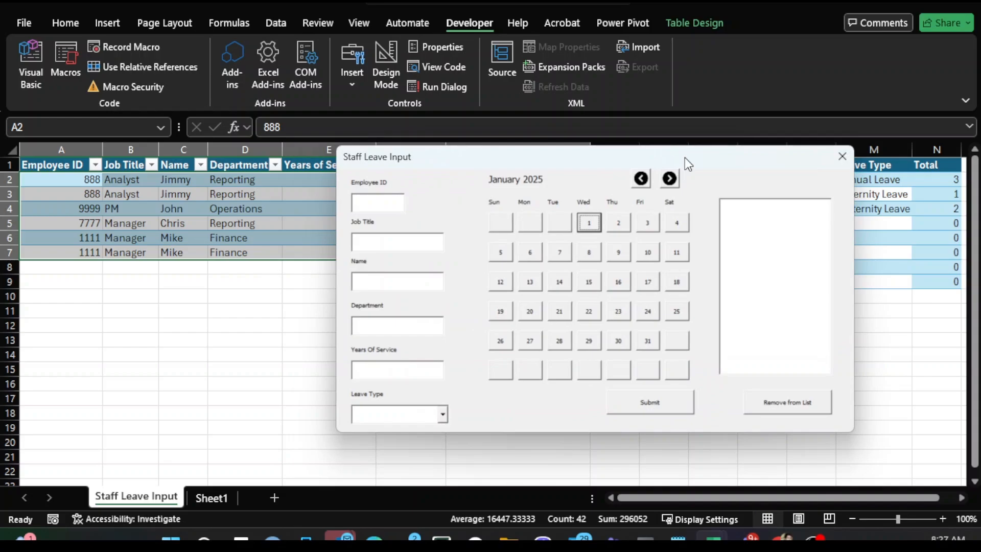
pyautogui.moveTo(566, 161); pyautogui.dragTo(641, 174)
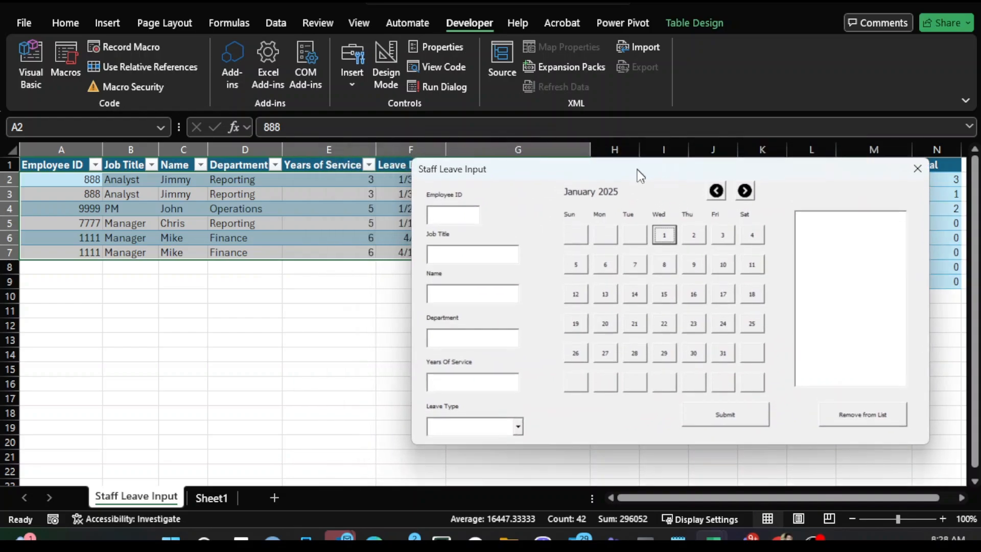
# - Fill in the Employee ID as 99112 and the Job Title as Reporting Analyst on the Staff Leave Input form
pyautogui.moveTo(534, 168); pyautogui.dragTo(563, 149)
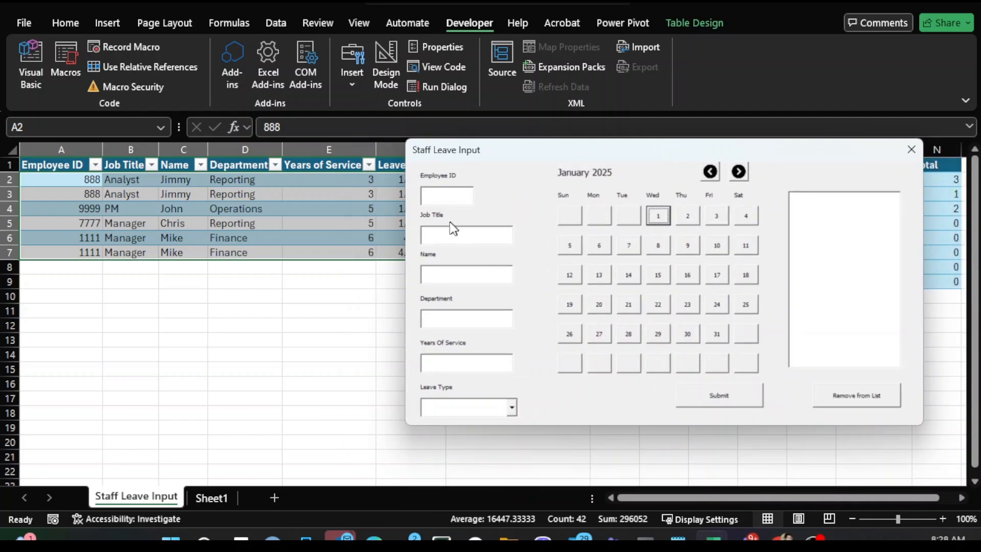
pyautogui.click(433, 195)
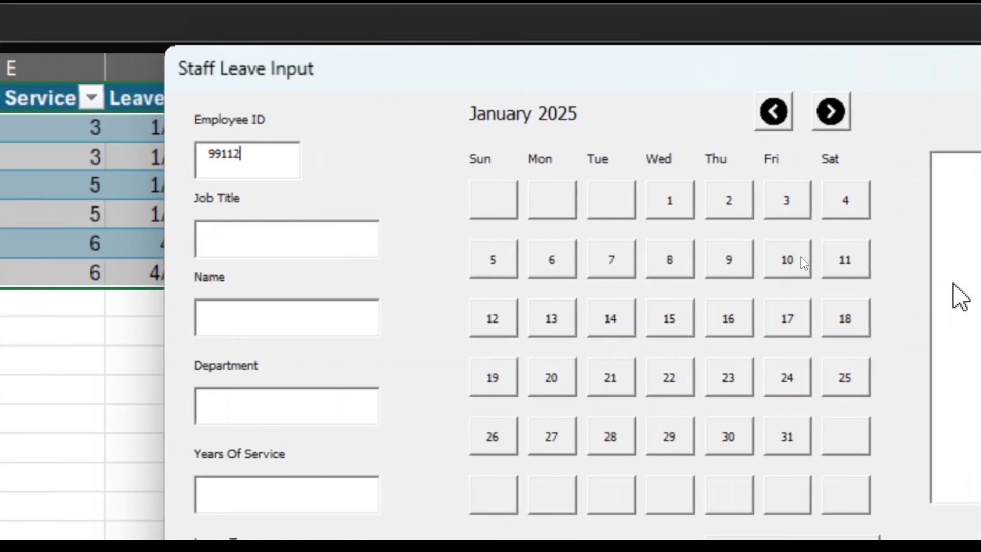
pyautogui.click(238, 235)
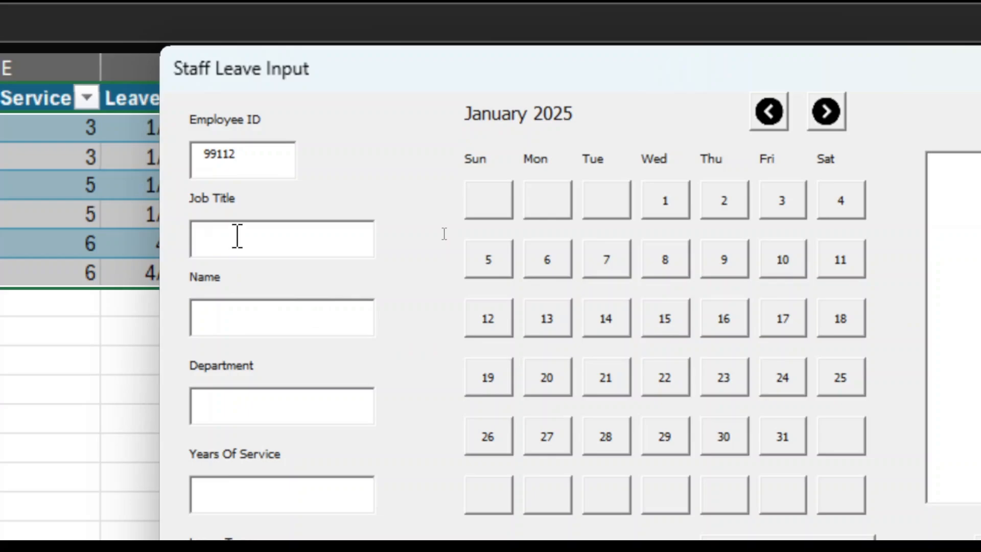
pyautogui.write('Reportom')
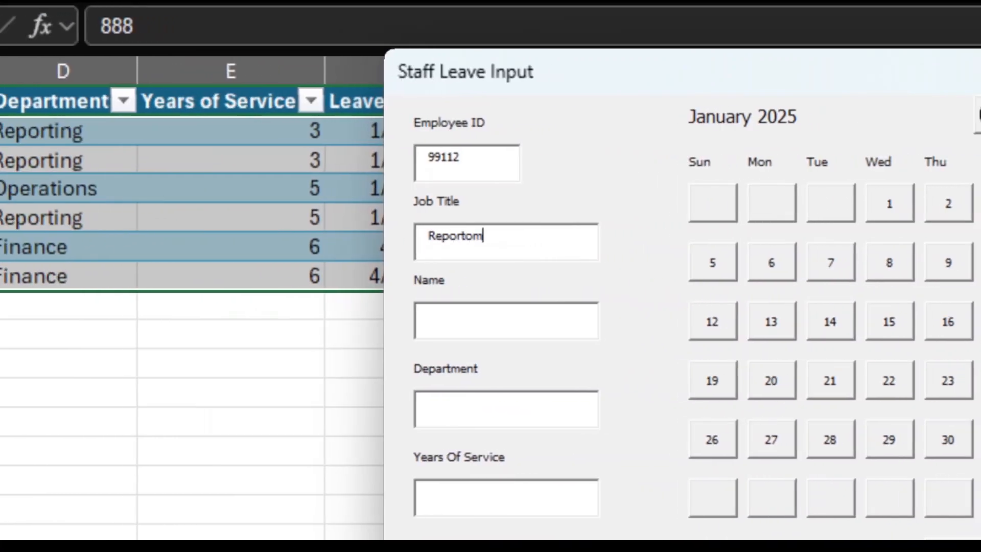
pyautogui.press('BackSpace')
pyautogui.press('BackSpace')
pyautogui.write('ing ')
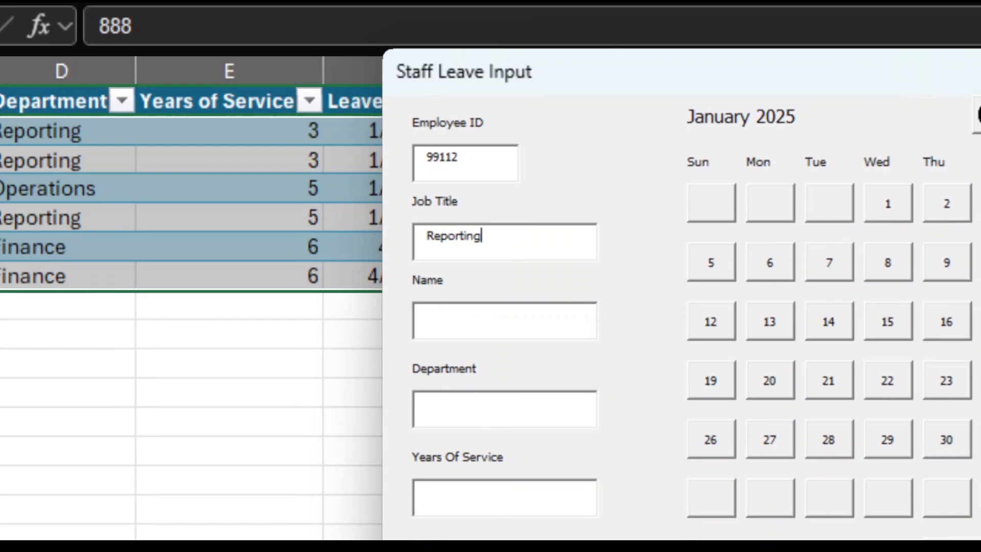
pyautogui.write('Analyst')
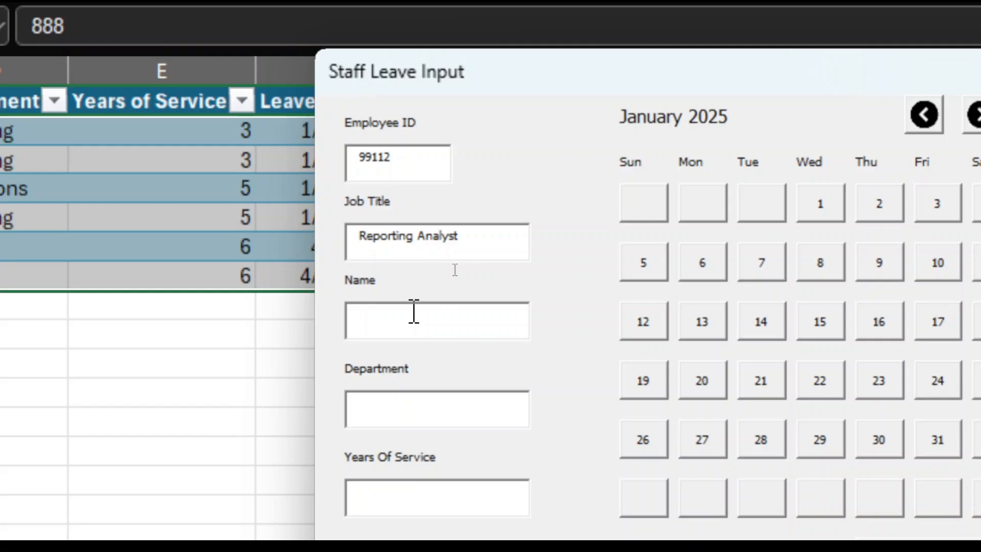
# - Enter Jimmy as the employee's Name
pyautogui.click(414, 311)
pyautogui.write('Jimm')
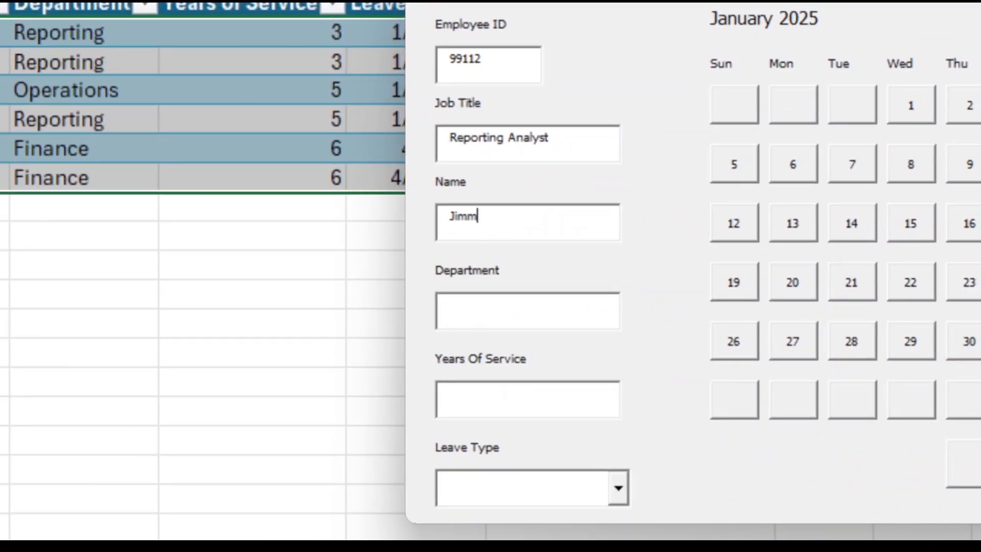
pyautogui.write('y')
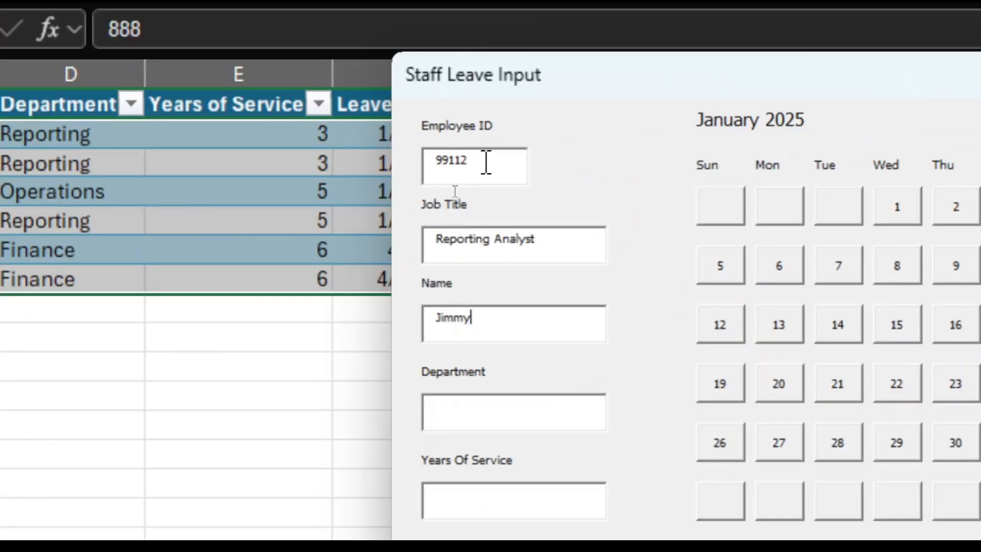
# - Replace the Employee ID with 888
pyautogui.click(756, 148)
pyautogui.moveTo(490, 155); pyautogui.dragTo(392, 157)
pyautogui.write('888')
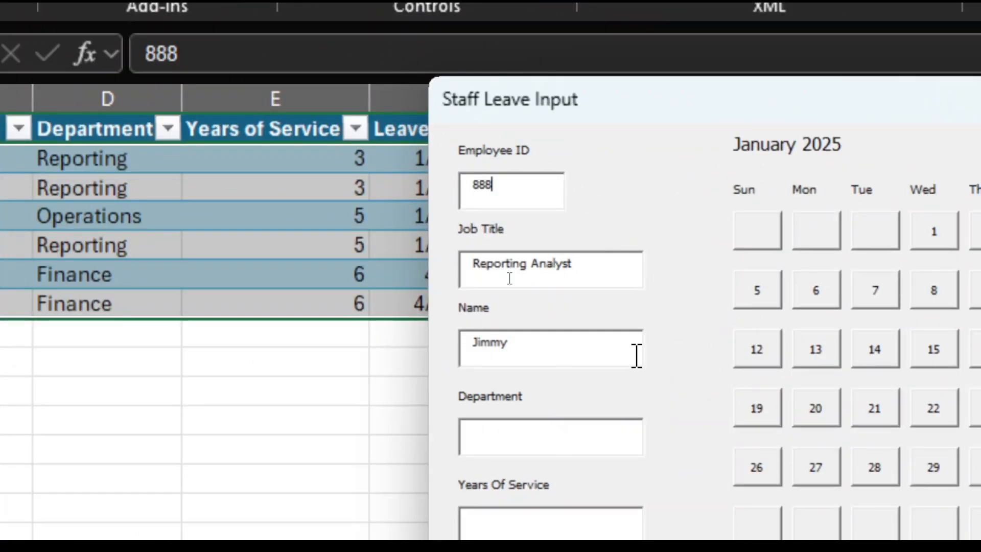
# - Enter Reporting as the Department
pyautogui.moveTo(657, 106); pyautogui.dragTo(575, 87)
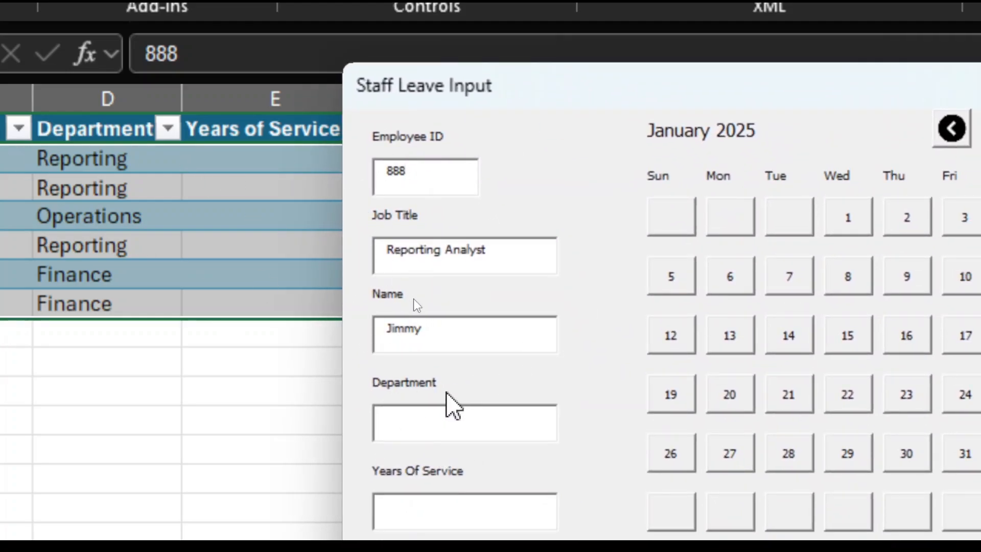
pyautogui.click(441, 418)
pyautogui.write('R')
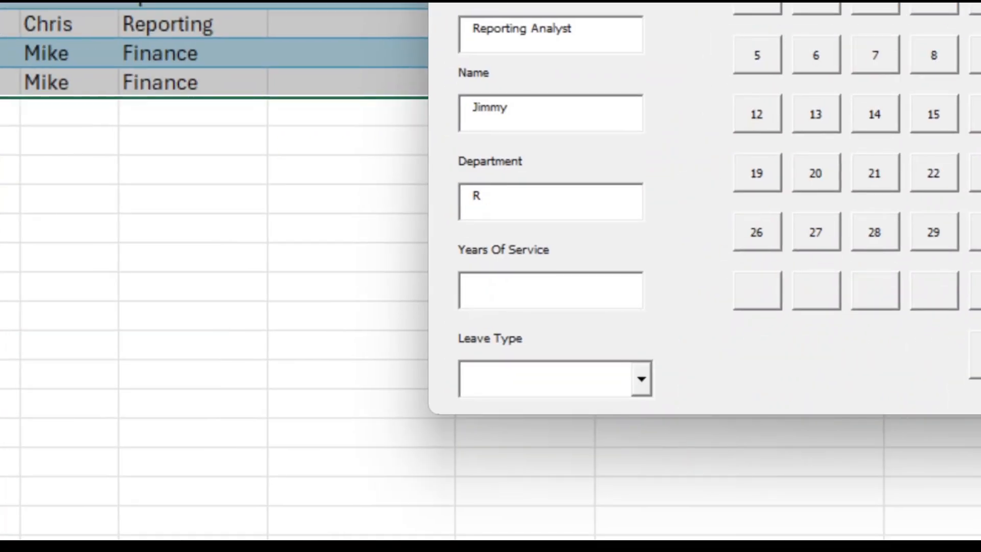
pyautogui.write('eporint')
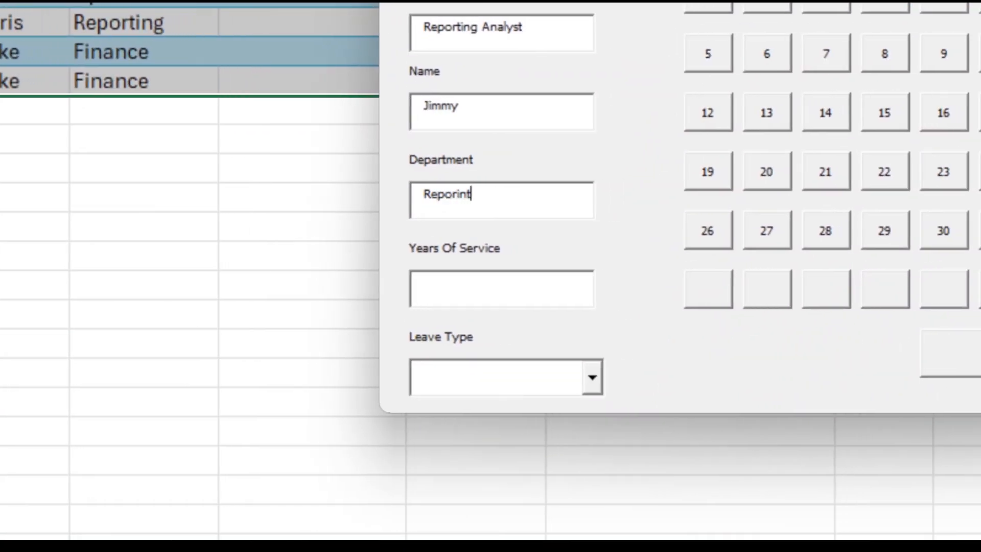
pyautogui.press('BackSpace')
pyautogui.press('BackSpace')
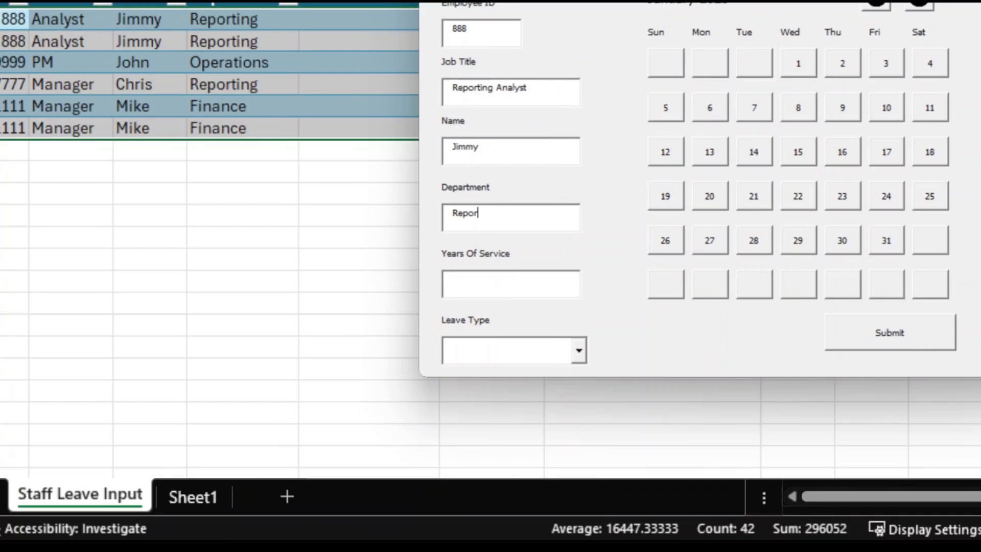
pyautogui.write('ting')
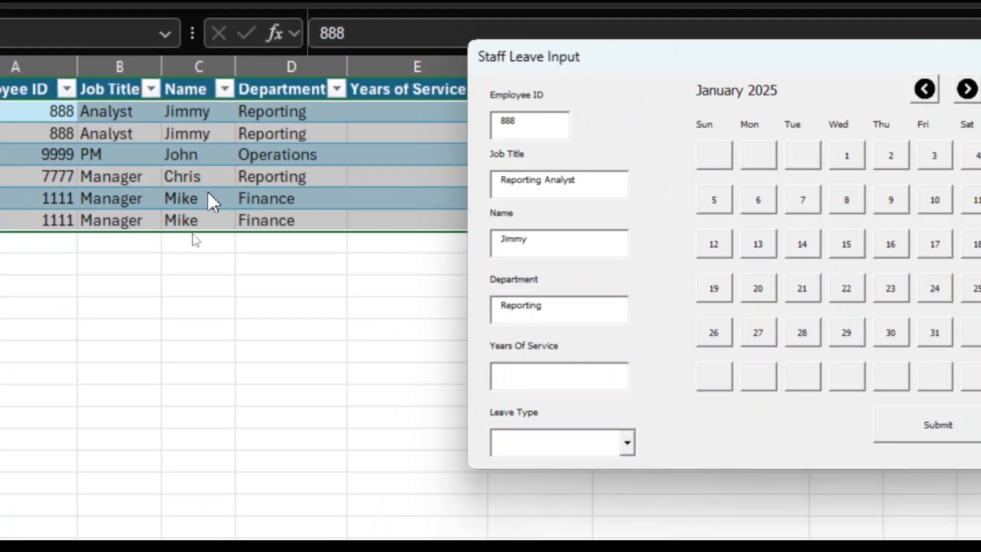
# - Set Years Of Service to 3
pyautogui.moveTo(718, 67); pyautogui.dragTo(532, 66)
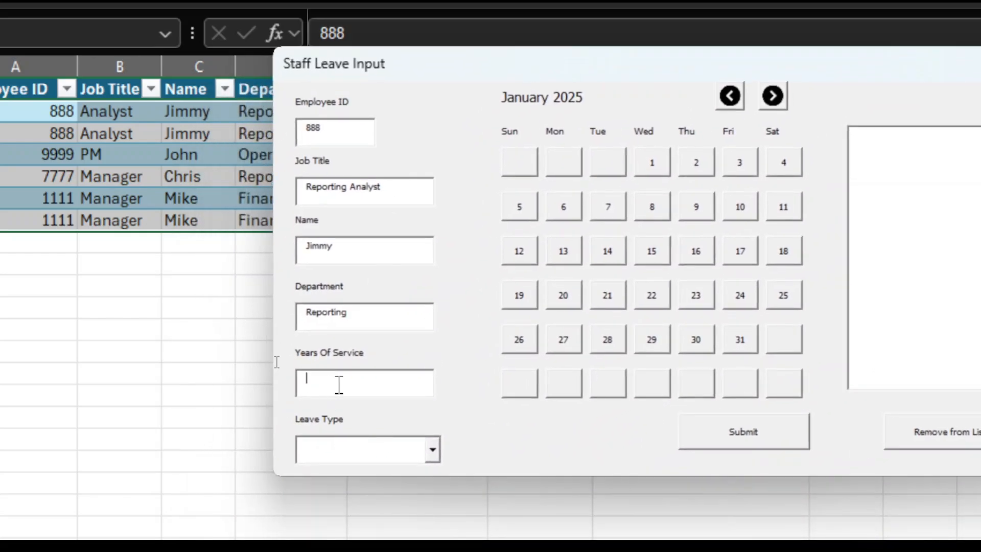
pyautogui.moveTo(462, 66); pyautogui.dragTo(485, 82)
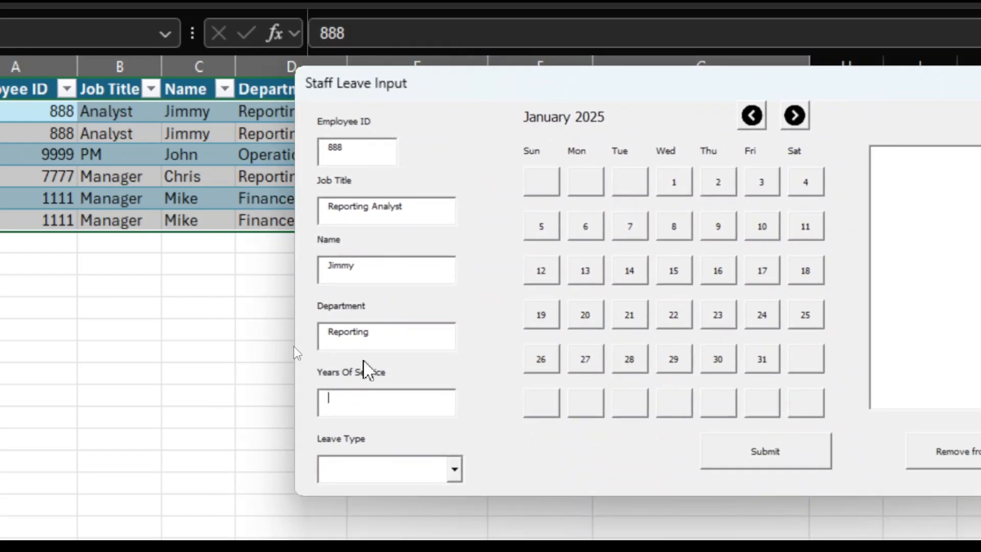
pyautogui.write('3')
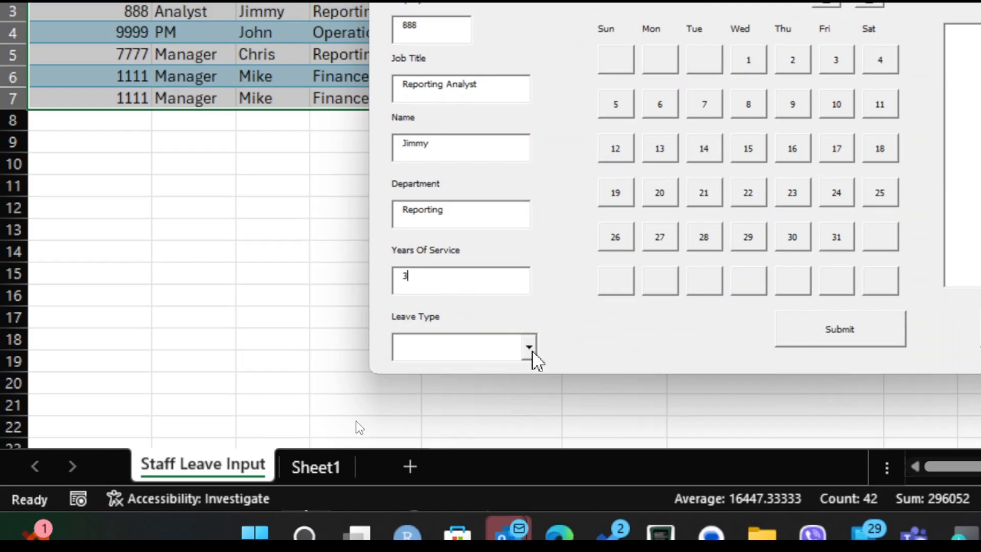
# - Choose Annual Leave as the Leave Type
pyautogui.click(530, 349)
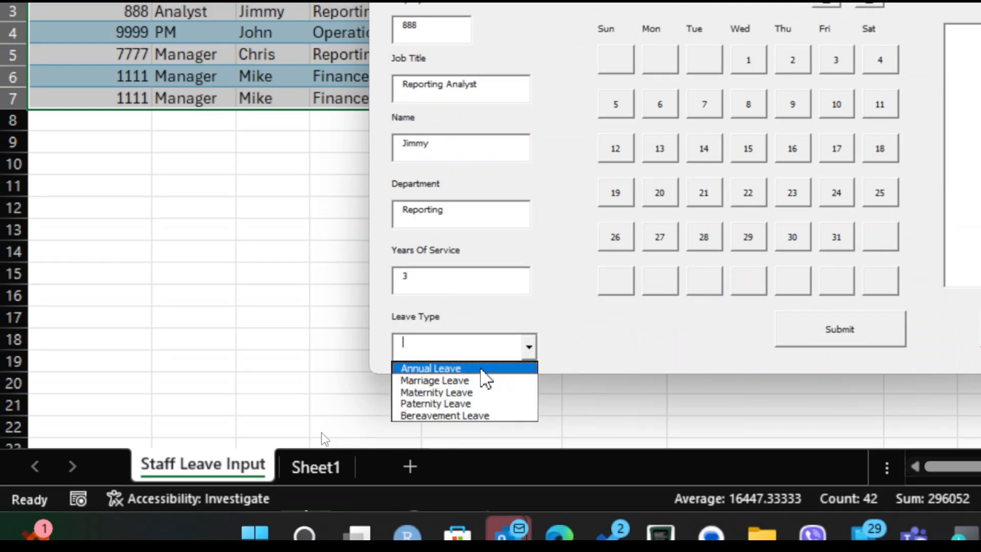
pyautogui.click(480, 369)
# - Switch the calendar to February 2025 and add the 10th and 17th as leave dates
pyautogui.moveTo(530, 17); pyautogui.dragTo(392, 61)
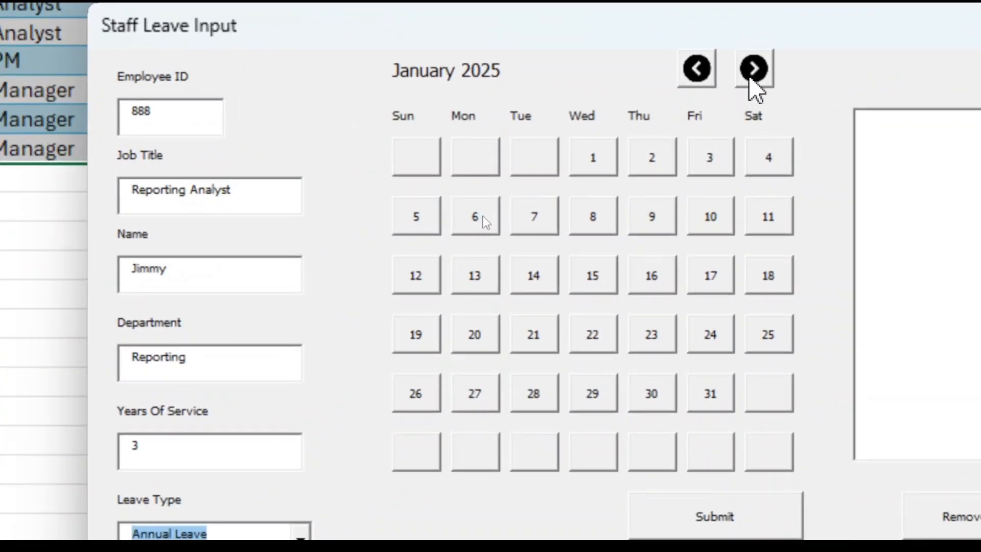
pyautogui.click(751, 76)
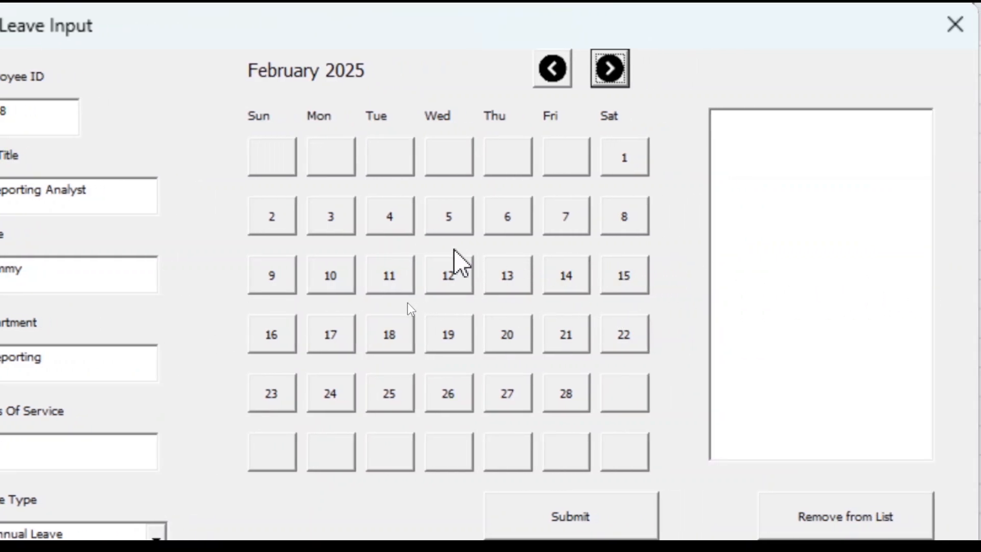
pyautogui.click(326, 281)
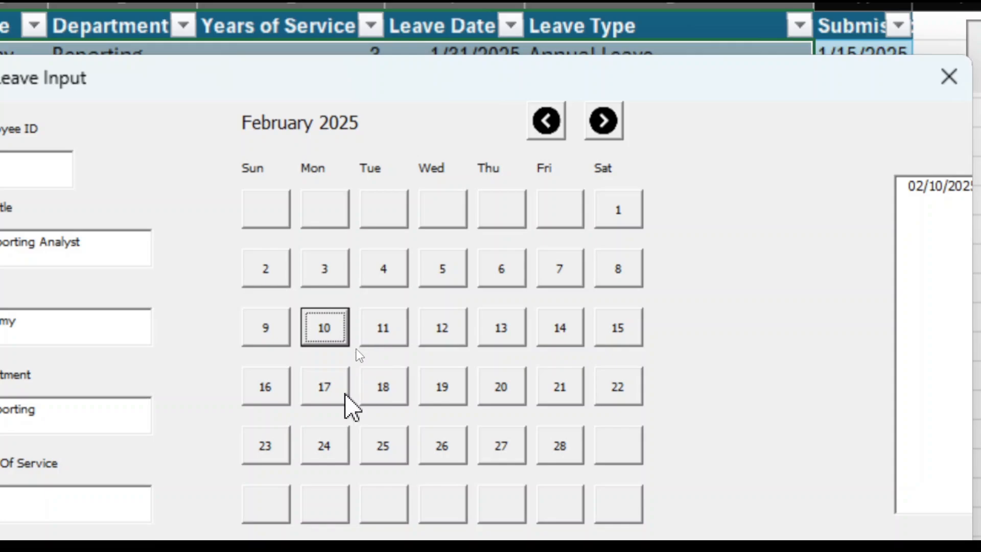
pyautogui.click(330, 393)
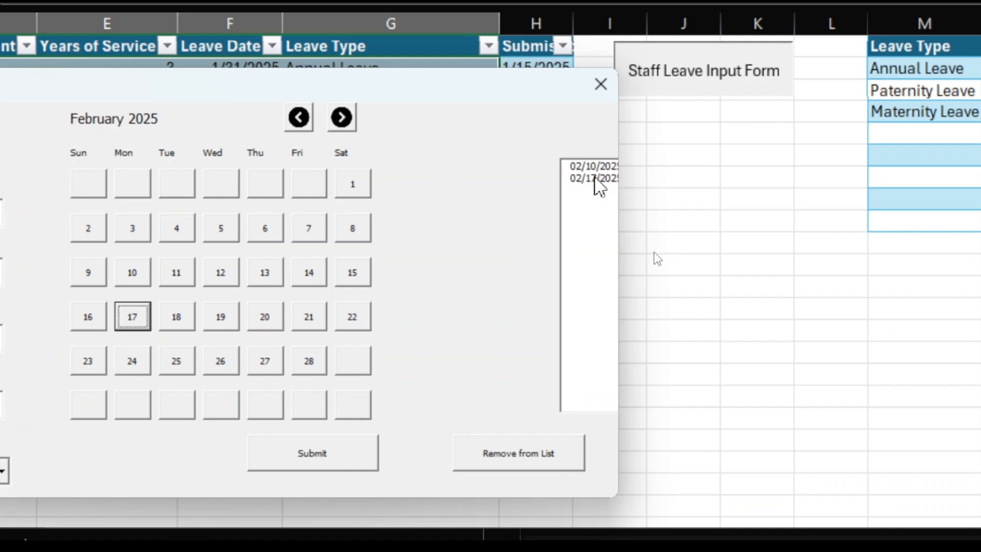
# - Remove 02/17/2025 from the selected leave dates list
pyautogui.click(594, 178)
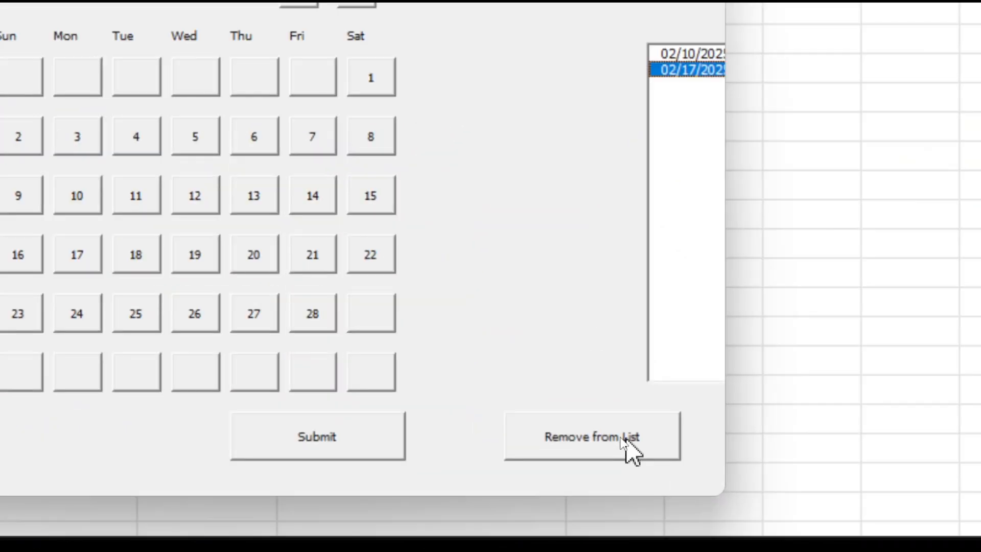
pyautogui.click(618, 436)
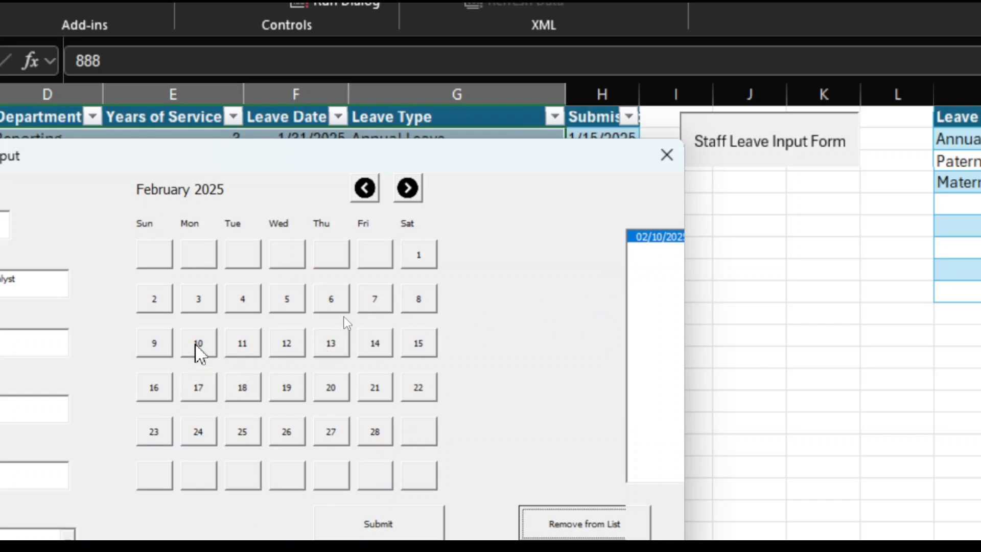
# - Add February 7 and February 19 as leave dates
pyautogui.click(378, 309)
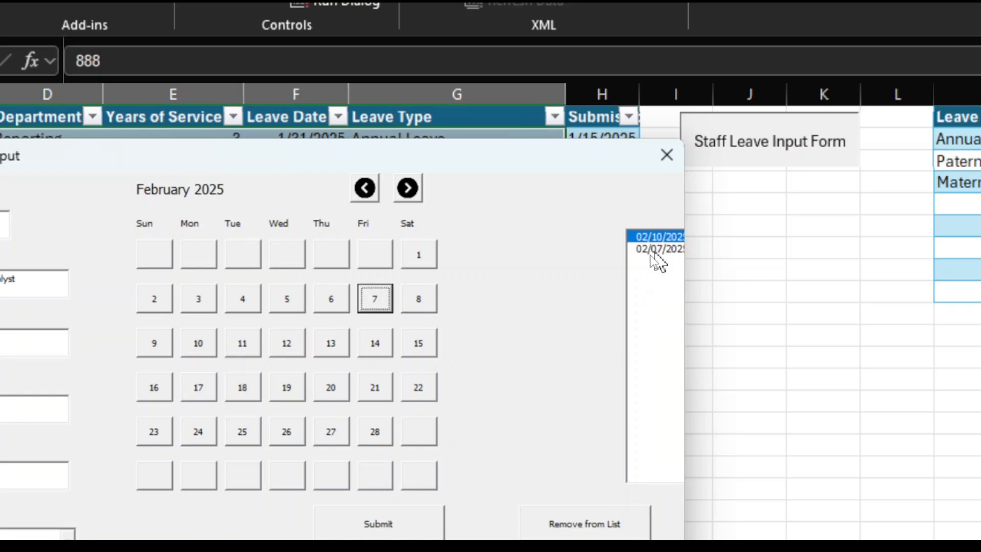
pyautogui.click(291, 388)
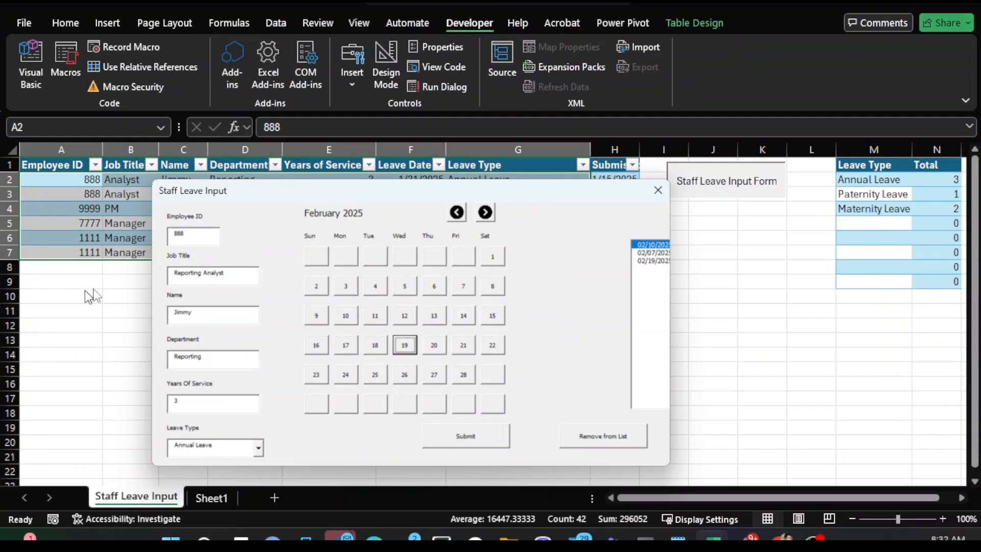
# - Submit the leave request and acknowledge the confirmation
pyautogui.moveTo(238, 202); pyautogui.dragTo(432, 182)
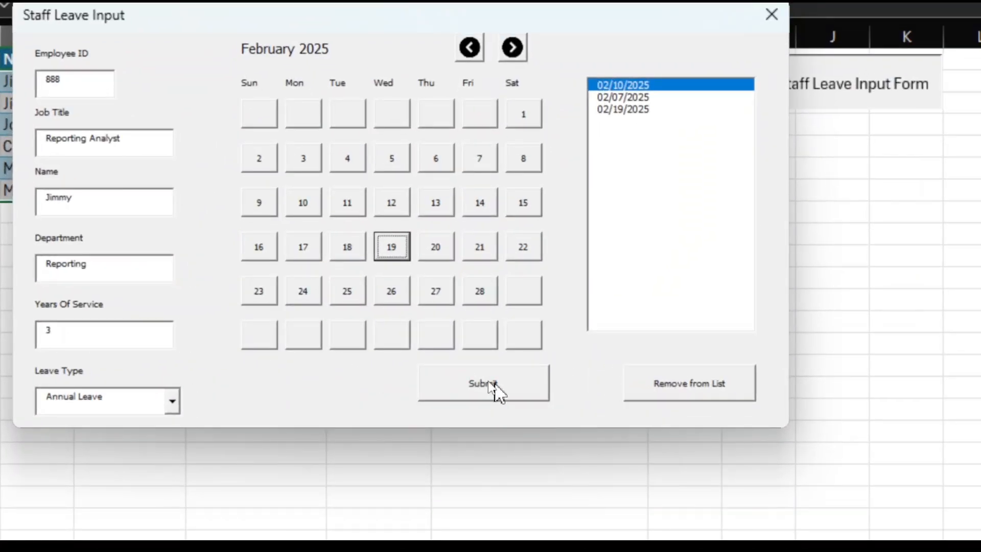
pyautogui.click(487, 383)
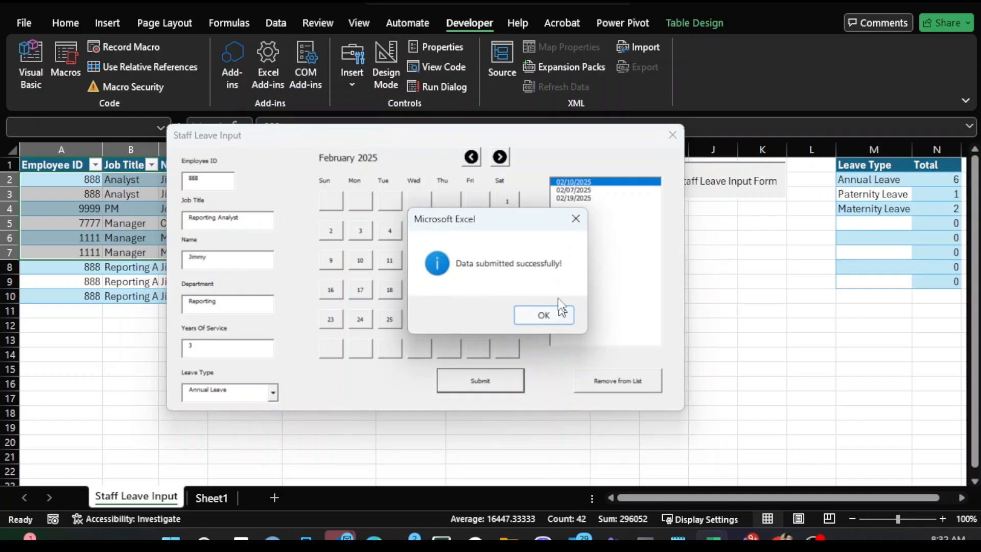
pyautogui.click(526, 314)
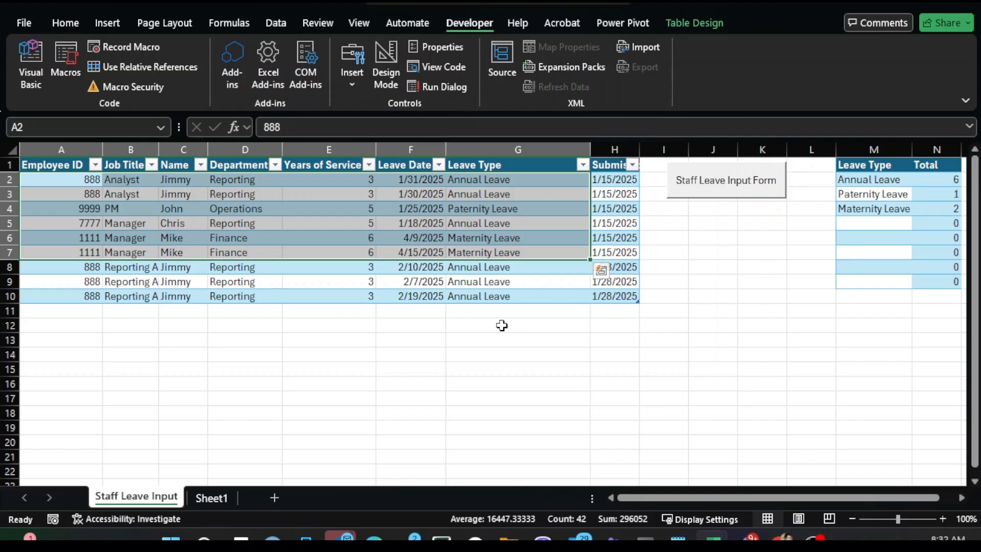
# - Select the newly added leave rows 8 to 10 in the table to review them
pyautogui.click(256, 354)
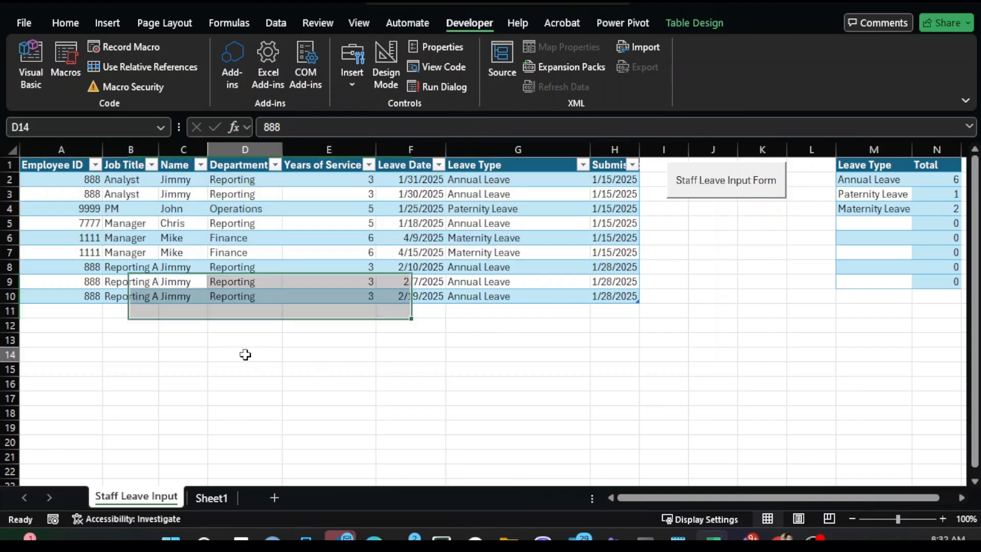
pyautogui.moveTo(92, 267); pyautogui.dragTo(529, 293)
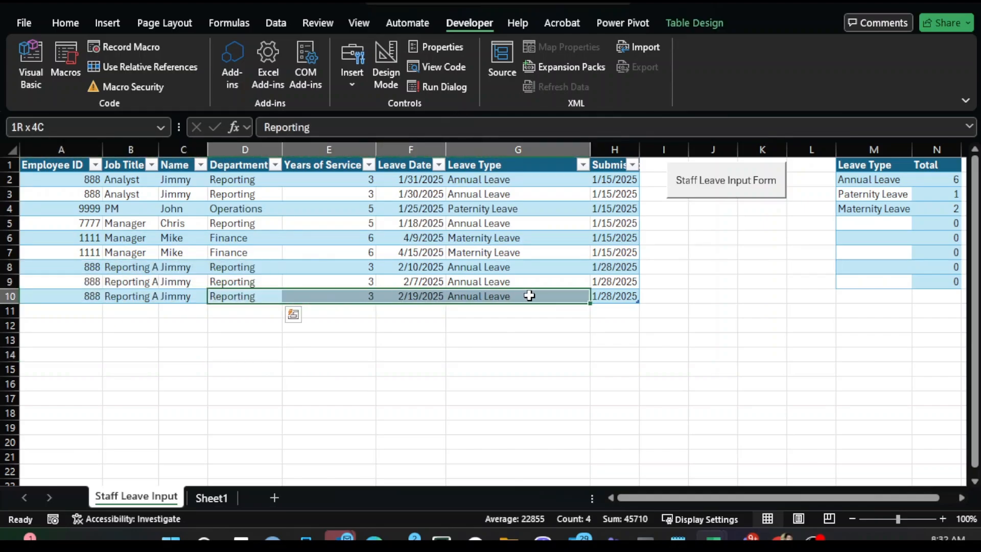
pyautogui.moveTo(78, 265); pyautogui.dragTo(608, 292)
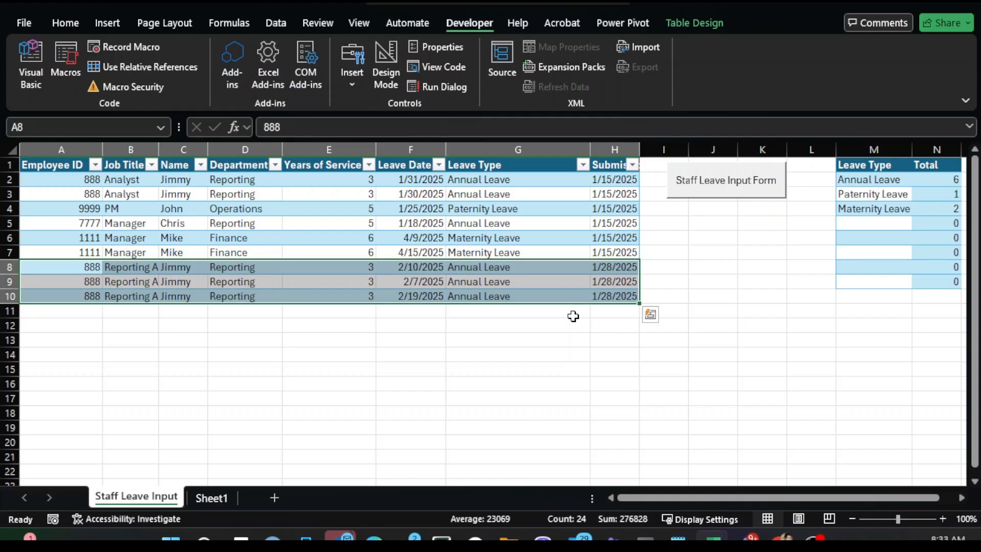
# - Reopen the Staff Leave Input form and check the Leave Type dropdown options
pyautogui.click(687, 190)
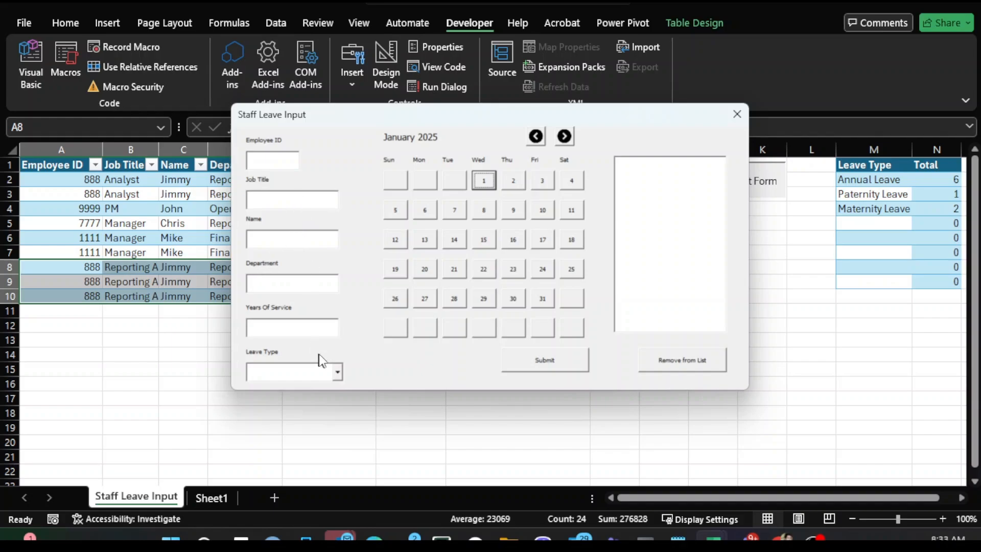
pyautogui.click(337, 374)
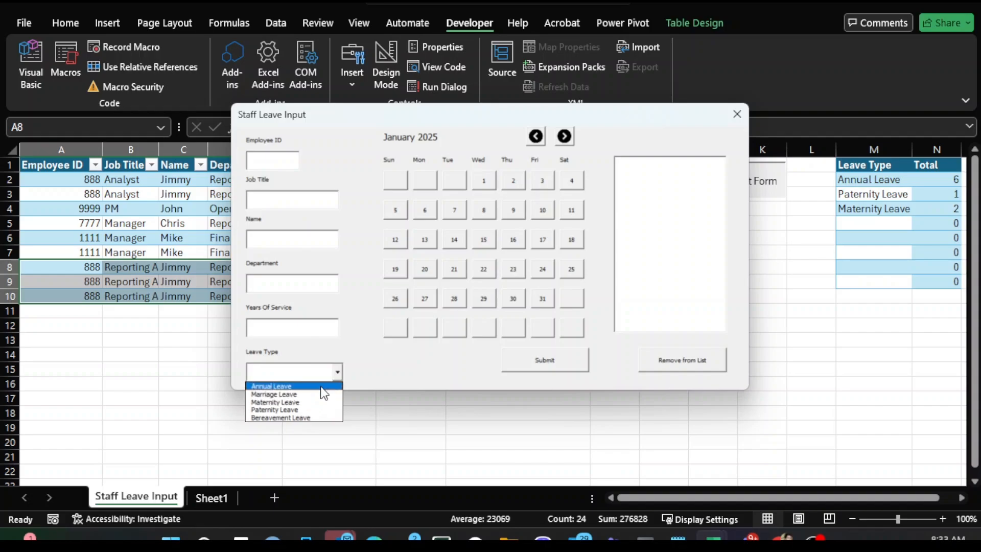
pyautogui.click(341, 355)
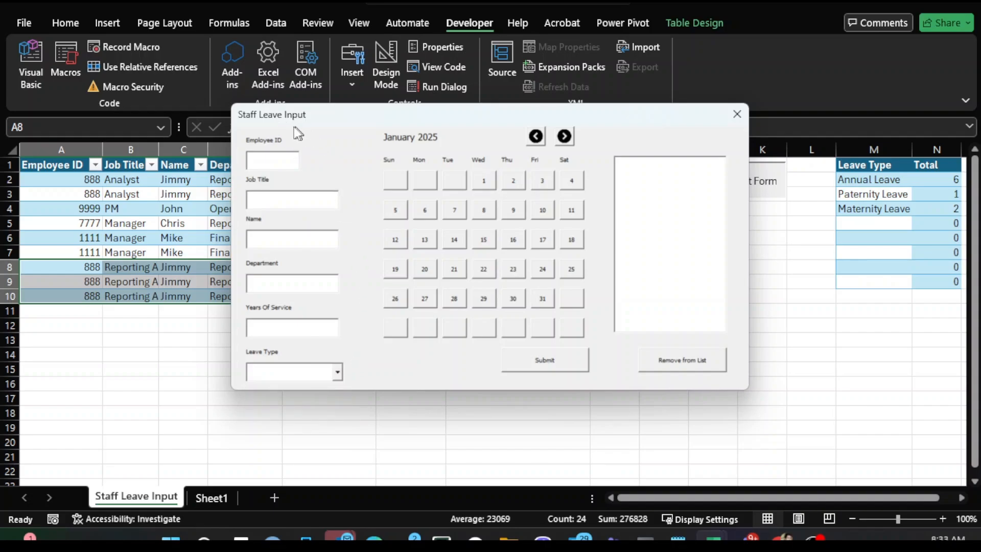
# - Close the Staff Leave Input form
pyautogui.click(738, 121)
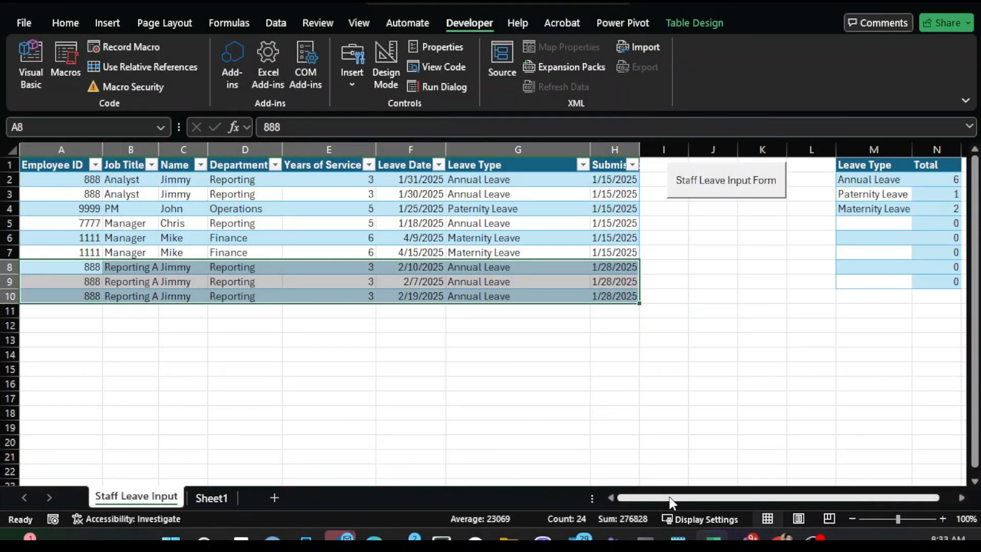
pyautogui.moveTo(704, 500); pyautogui.dragTo(725, 500)
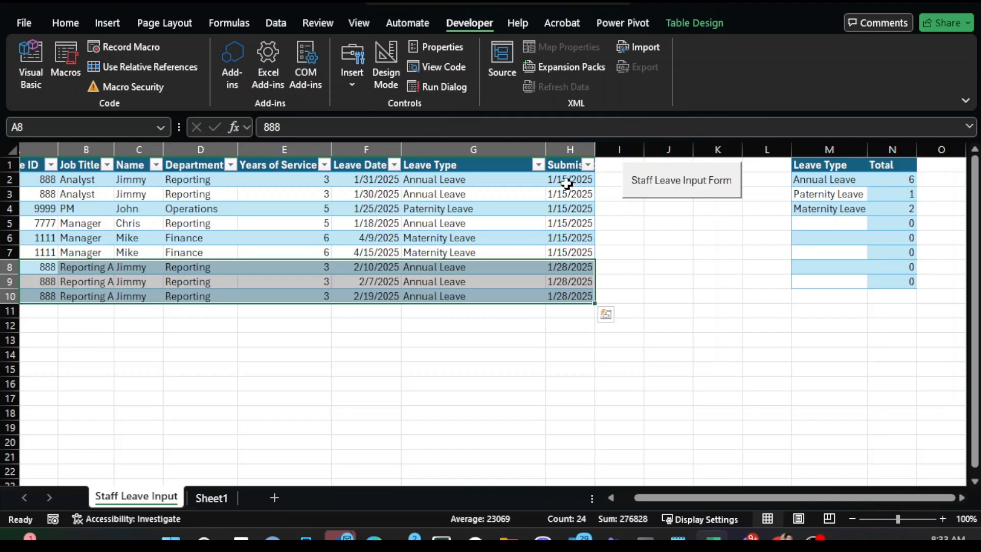
# - Select every Annual Leave entry in the Leave Type column to compare against the Annual Leave total in the summary table
pyautogui.click(460, 181)
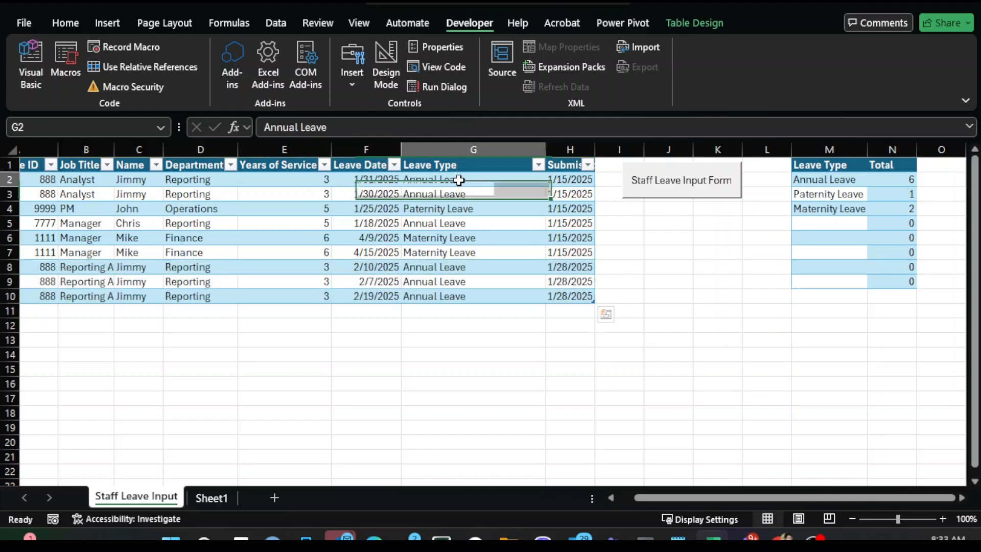
pyautogui.keyDown('ctrl'); pyautogui.click(461, 194); pyautogui.keyUp('ctrl')
pyautogui.keyDown('ctrl'); pyautogui.click(461, 223); pyautogui.keyUp('ctrl')
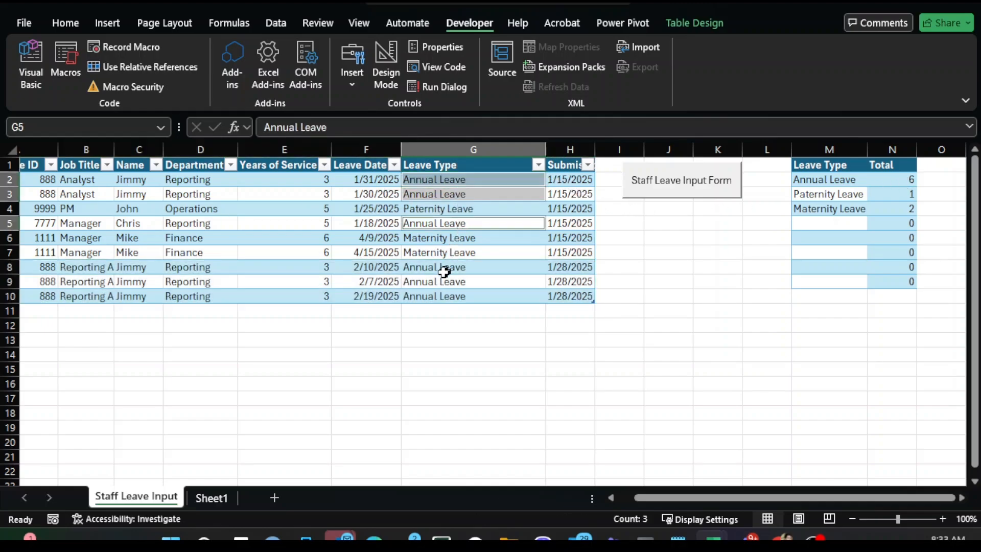
pyautogui.keyDown('ctrl'); pyautogui.click(443, 268); pyautogui.keyUp('ctrl')
pyautogui.keyDown('ctrl'); pyautogui.click(443, 283); pyautogui.keyUp('ctrl')
pyautogui.keyDown('ctrl'); pyautogui.click(443, 296); pyautogui.keyUp('ctrl')
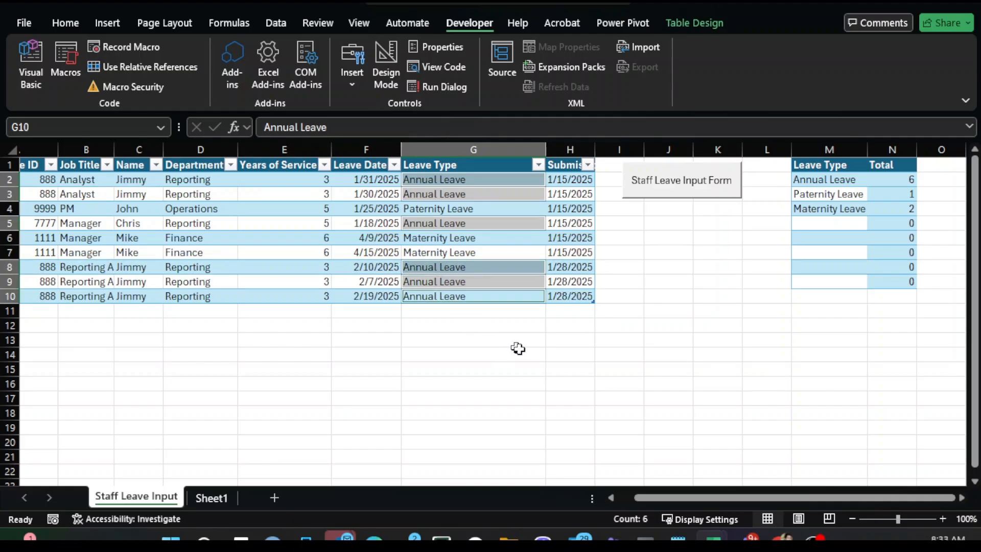
pyautogui.click(642, 324)
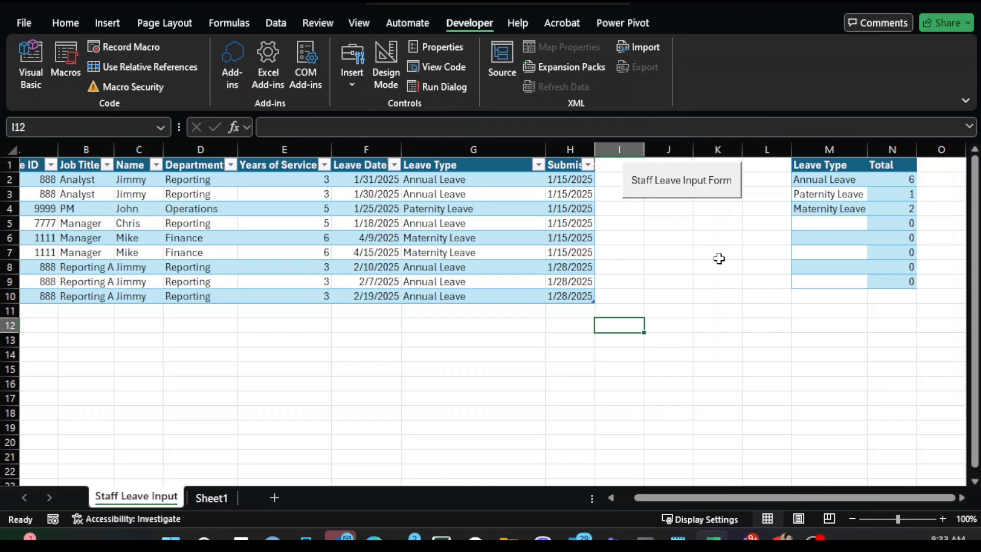
pyautogui.moveTo(848, 165); pyautogui.dragTo(888, 274)
pyautogui.hotkey('ctrl', 'z')
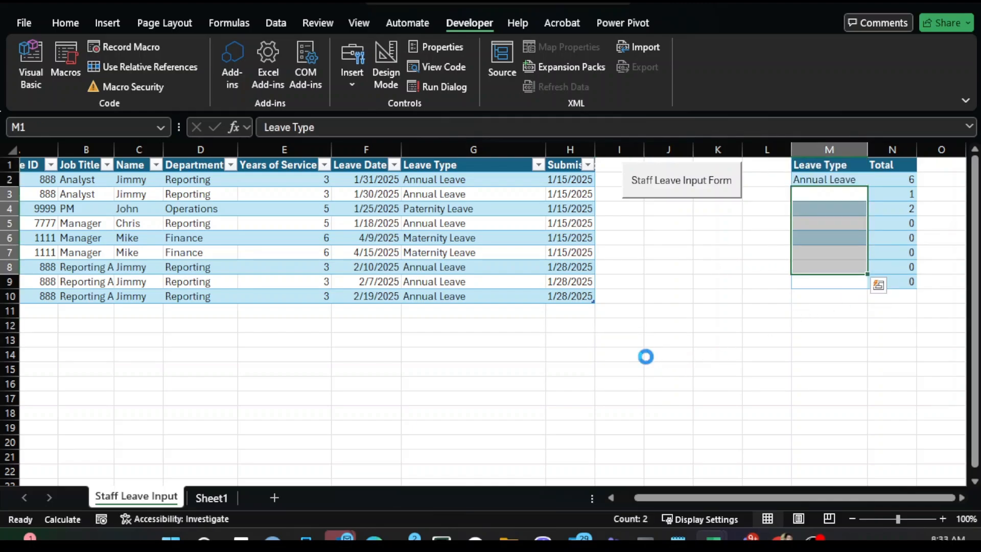
pyautogui.click(750, 353)
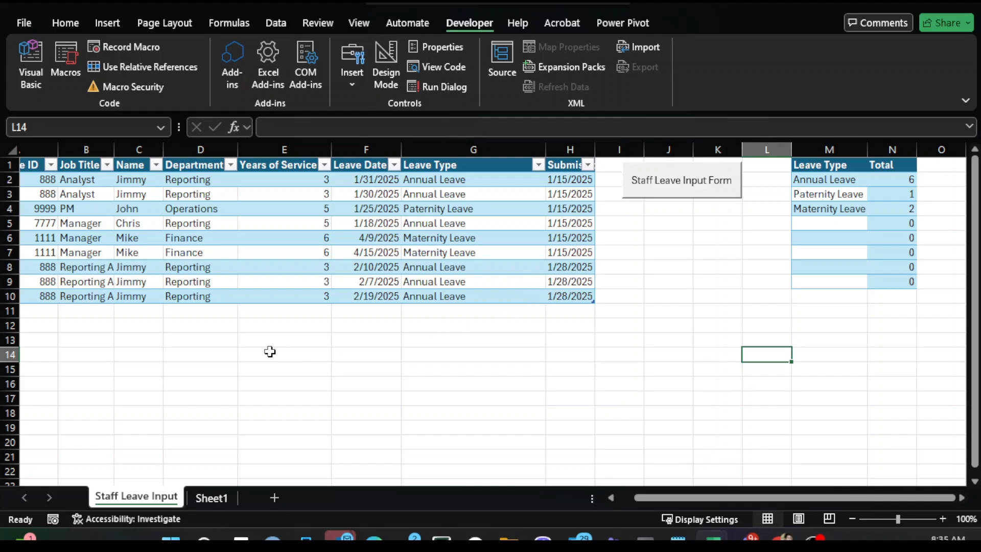
# - Switch to the Master Leave Sheet workbook and examine the rows and columns of its leave table
pyautogui.moveTo(713, 537)
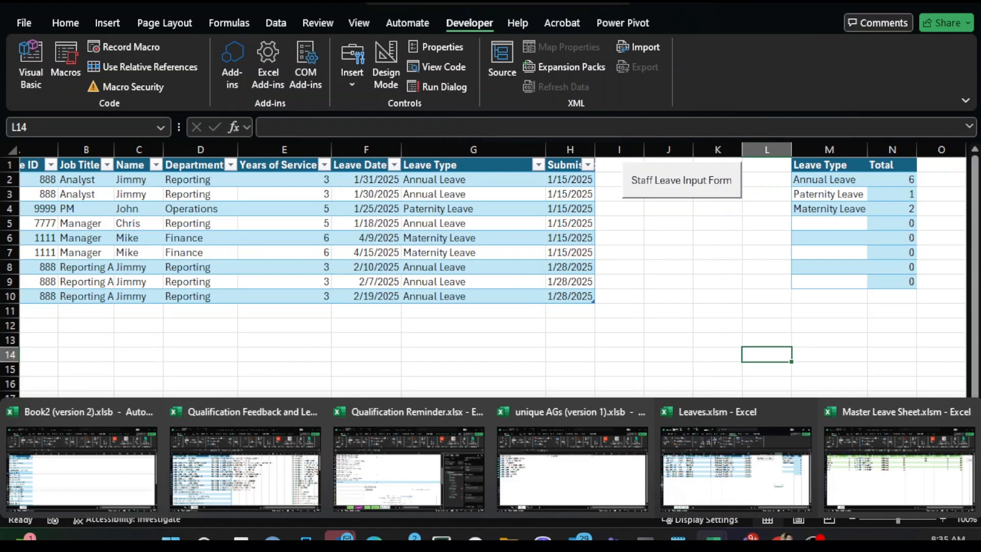
pyautogui.click(858, 482)
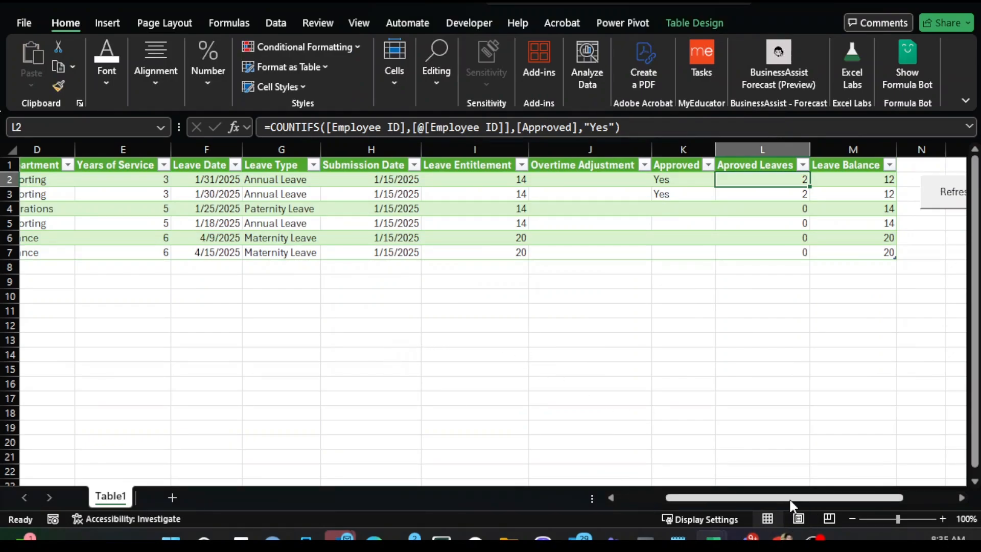
pyautogui.moveTo(789, 498); pyautogui.dragTo(741, 497)
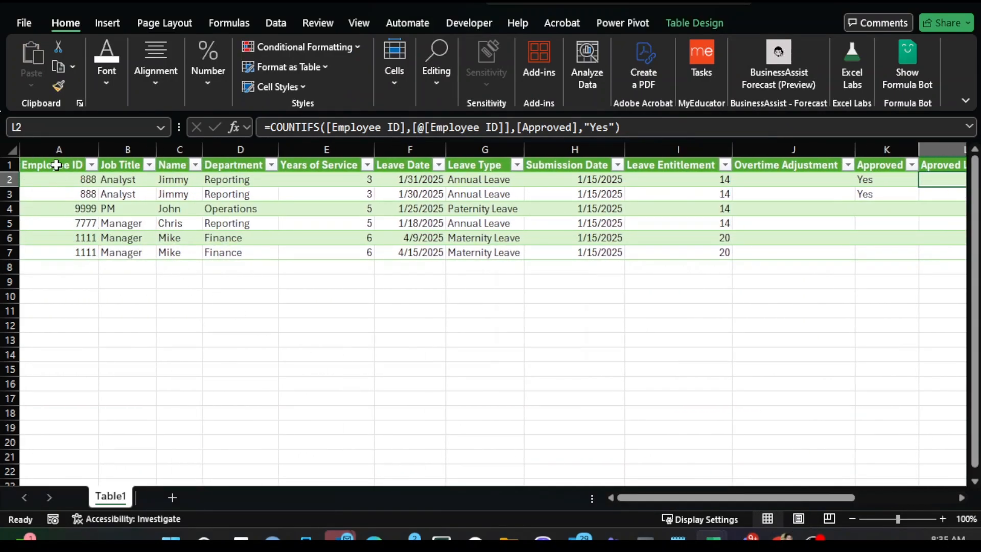
pyautogui.moveTo(55, 164); pyautogui.dragTo(84, 211)
pyautogui.click(516, 250)
pyautogui.click(307, 293)
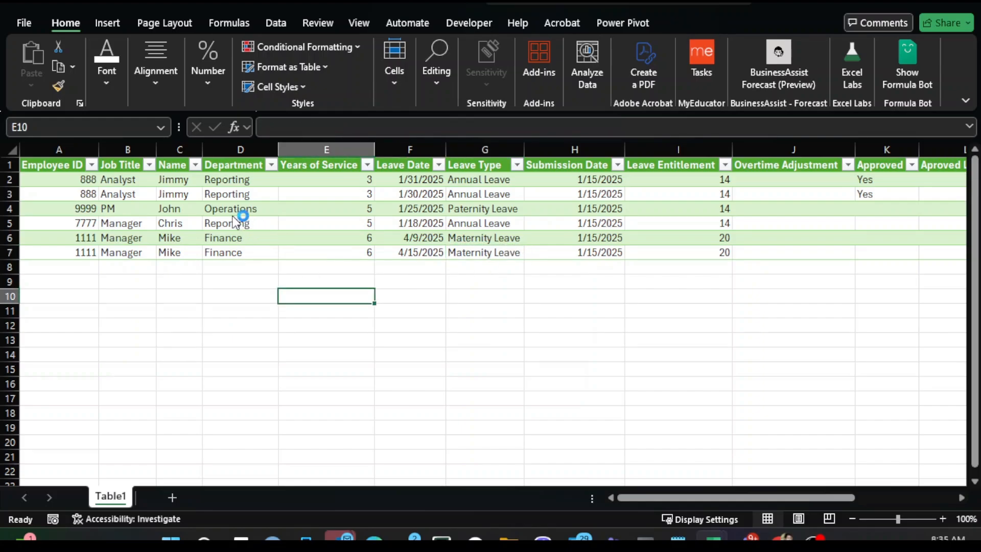
pyautogui.click(233, 215)
pyautogui.hotkey('ctrl', 'Up')
pyautogui.hotkey('ctrl', 'Left')
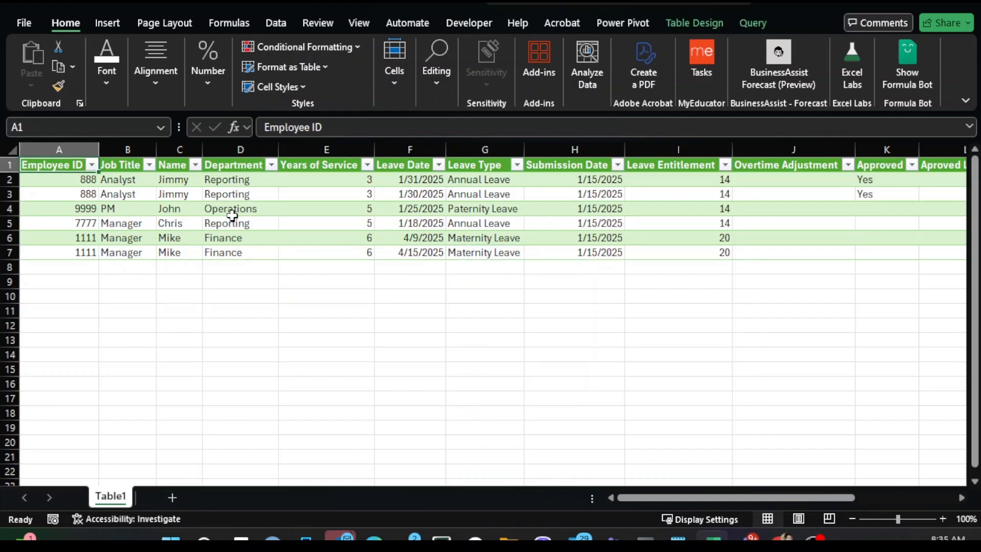
pyautogui.hotkey('ctrl', 'shift', 'Down')
pyautogui.hotkey('ctrl', 'shift', 'Right')
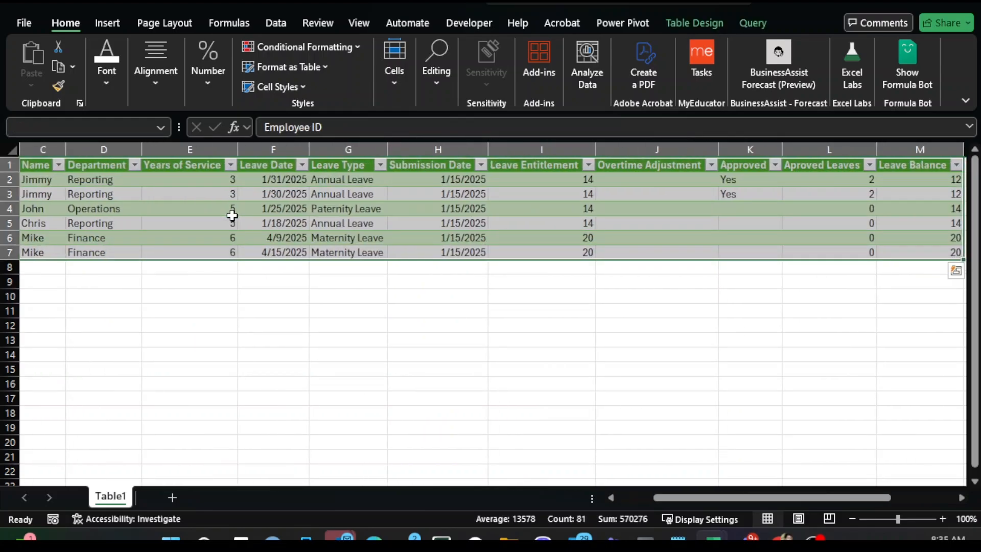
pyautogui.hotkey('ctrl', 'Home')
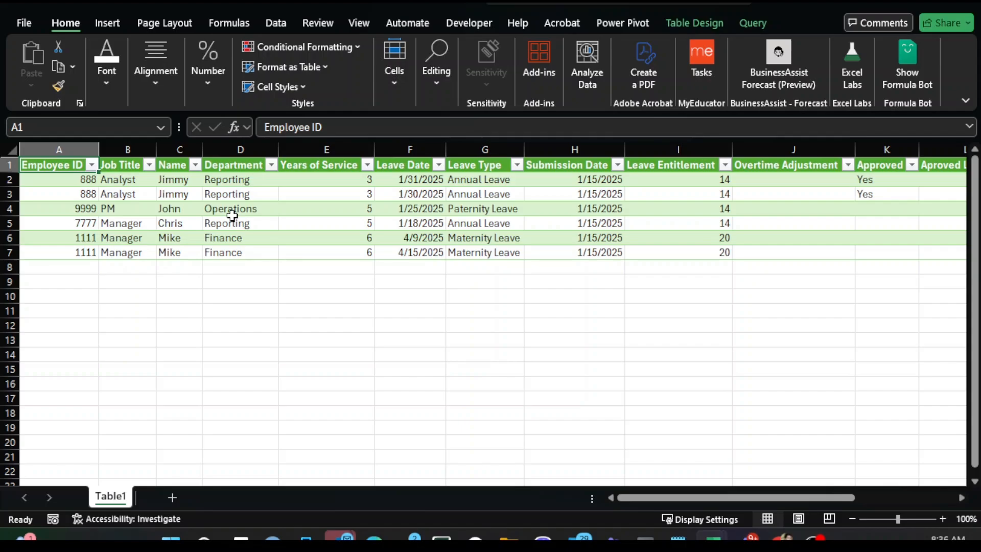
# - Try refreshing the master workbook with its Refresh button and dismiss the message
pyautogui.moveTo(729, 499); pyautogui.dragTo(830, 502)
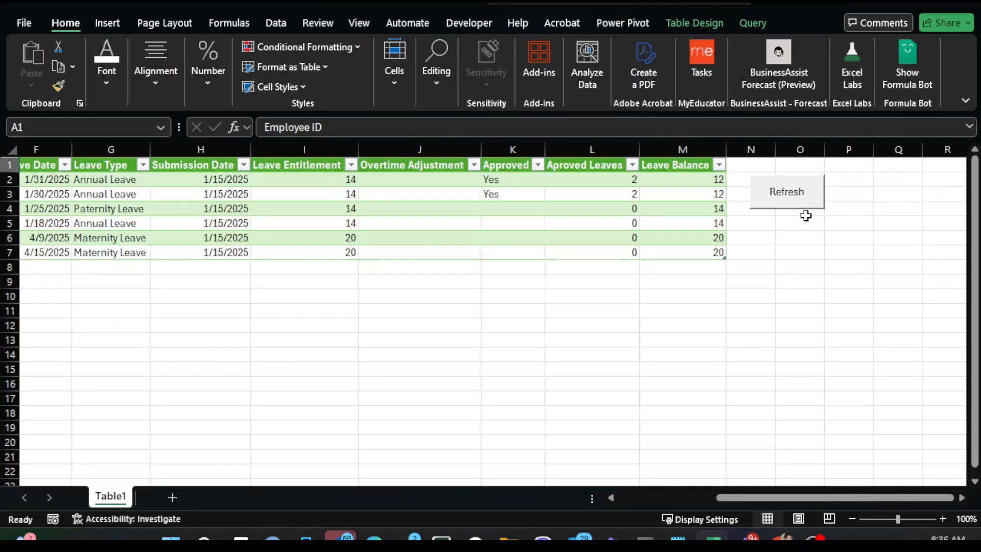
pyautogui.click(789, 202)
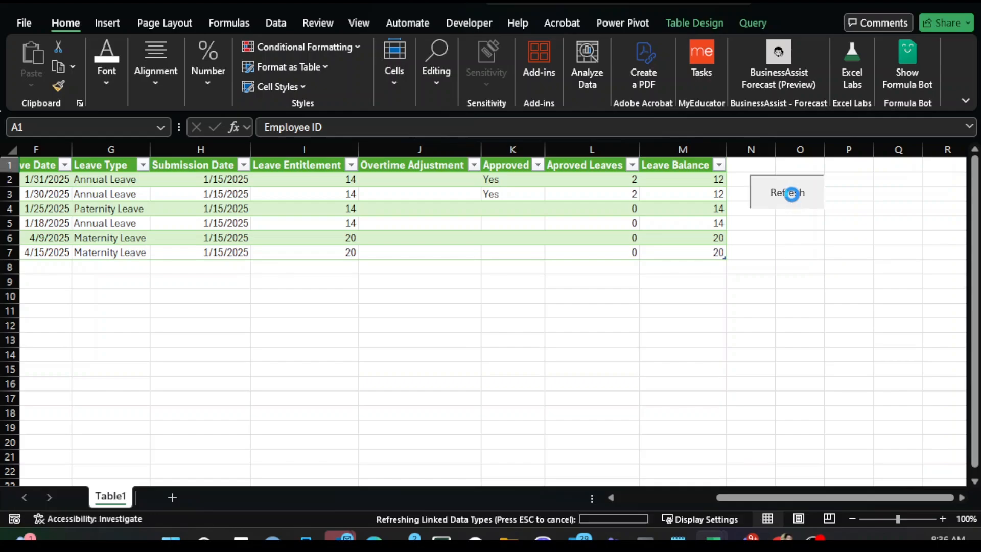
pyautogui.click(578, 315)
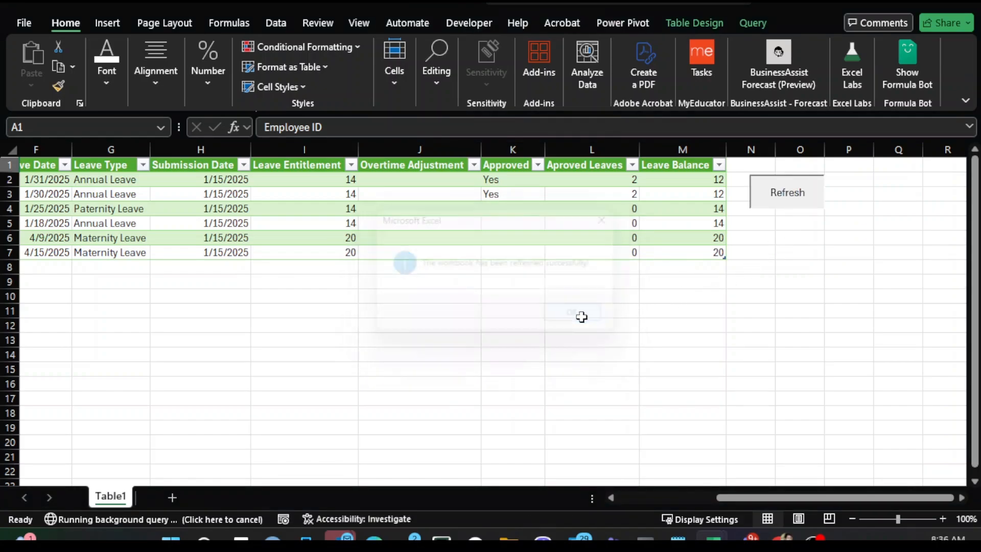
# - Switch back to the Leaves workbook to check the staff leave table
pyautogui.moveTo(773, 498); pyautogui.dragTo(657, 498)
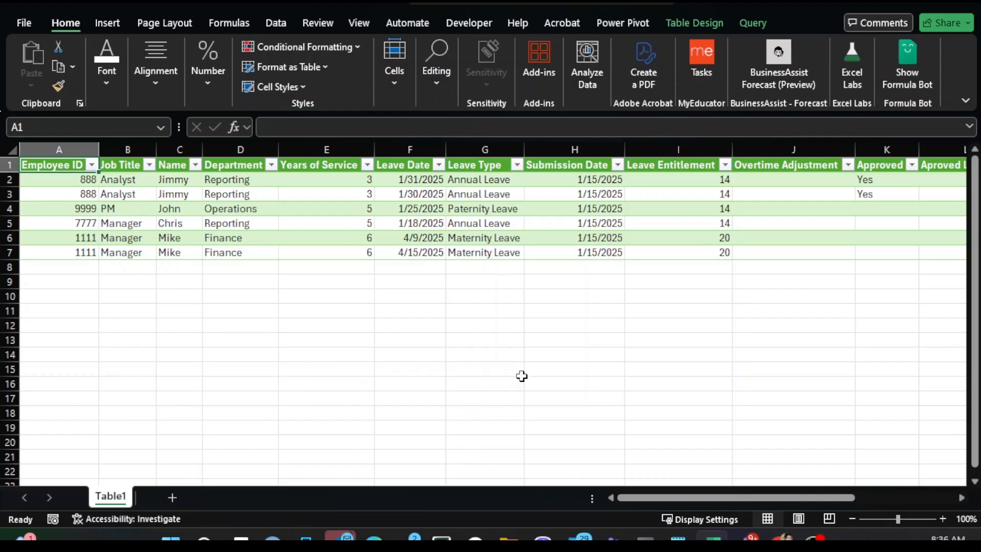
pyautogui.moveTo(643, 499); pyautogui.dragTo(693, 498)
pyautogui.moveTo(746, 540)
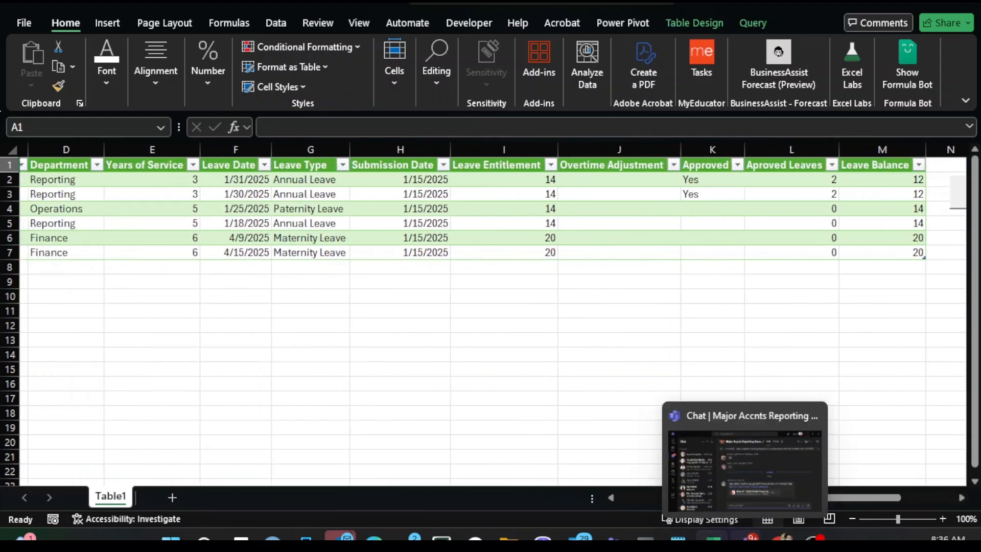
pyautogui.moveTo(712, 540)
pyautogui.click(761, 495)
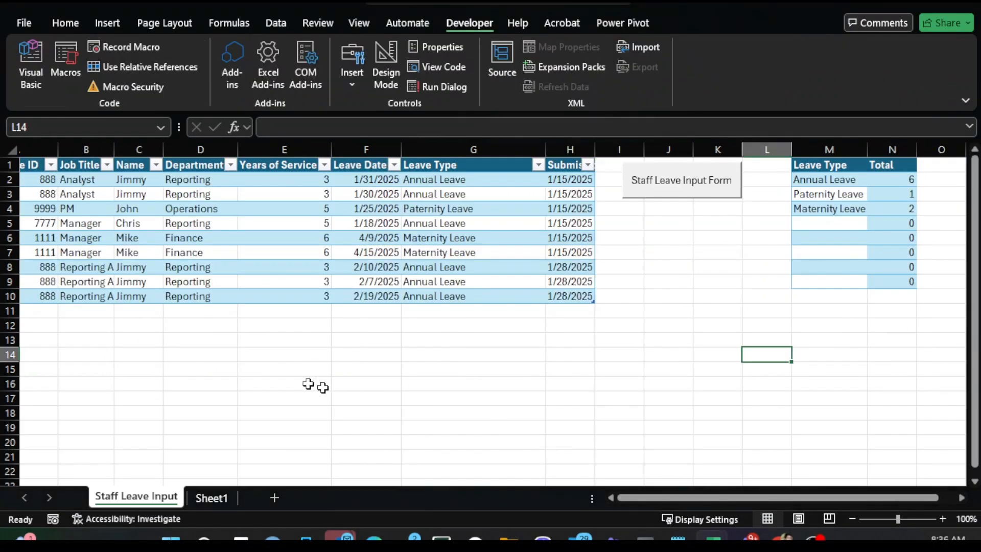
pyautogui.click(305, 383)
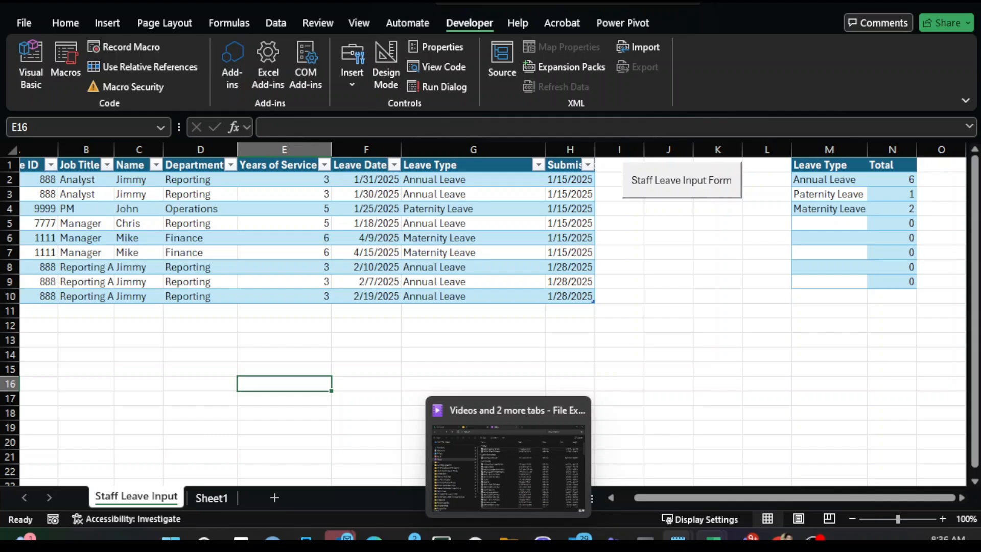
# - Return to the Master Leave Sheet workbook, refresh it again and acknowledge the confirmation
pyautogui.moveTo(712, 539)
pyautogui.click(851, 476)
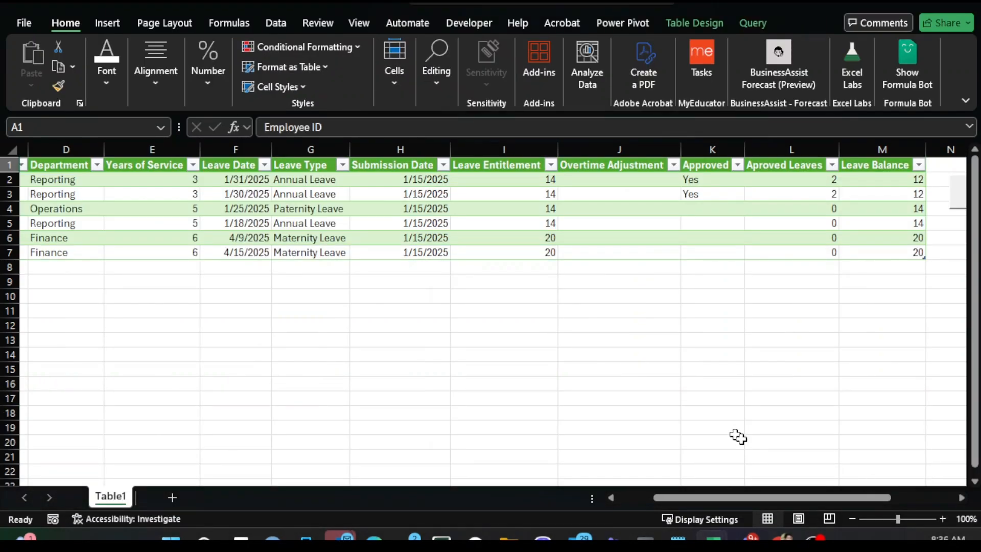
pyautogui.moveTo(774, 498); pyautogui.dragTo(815, 499)
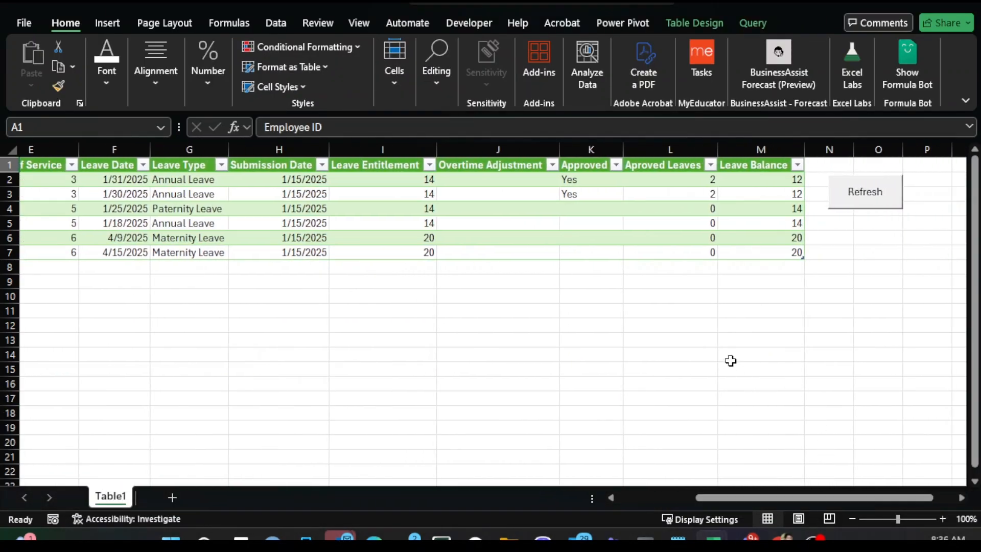
pyautogui.click(864, 209)
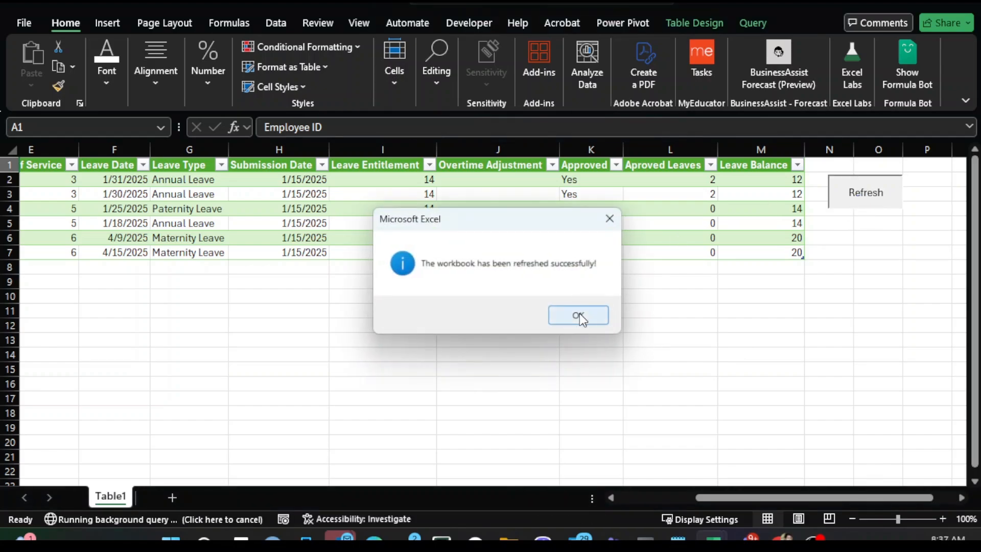
pyautogui.click(579, 315)
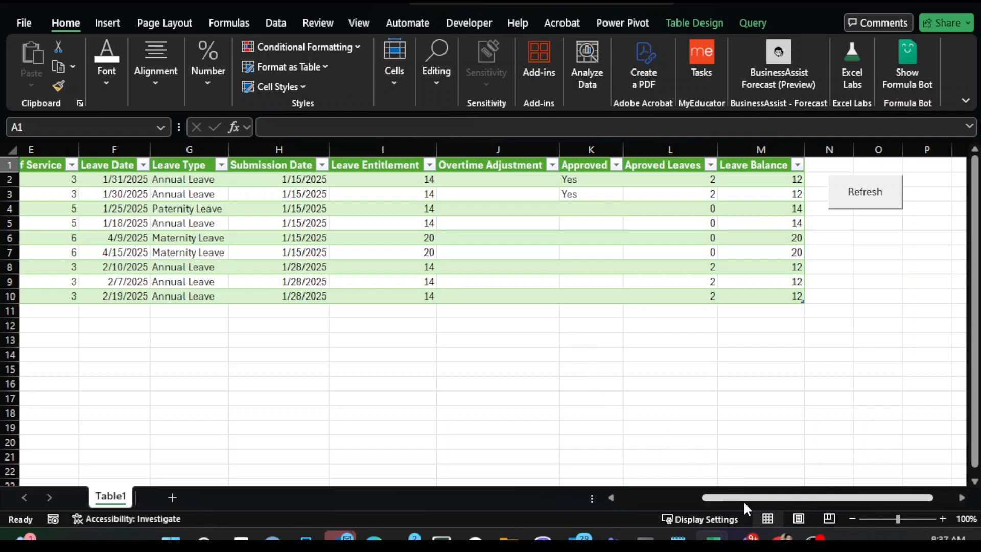
# - Examine the Employee ID and Job Title cells of the new rows 8 to 10 in the master table
pyautogui.moveTo(744, 500); pyautogui.dragTo(661, 499)
pyautogui.moveTo(95, 268); pyautogui.dragTo(160, 295)
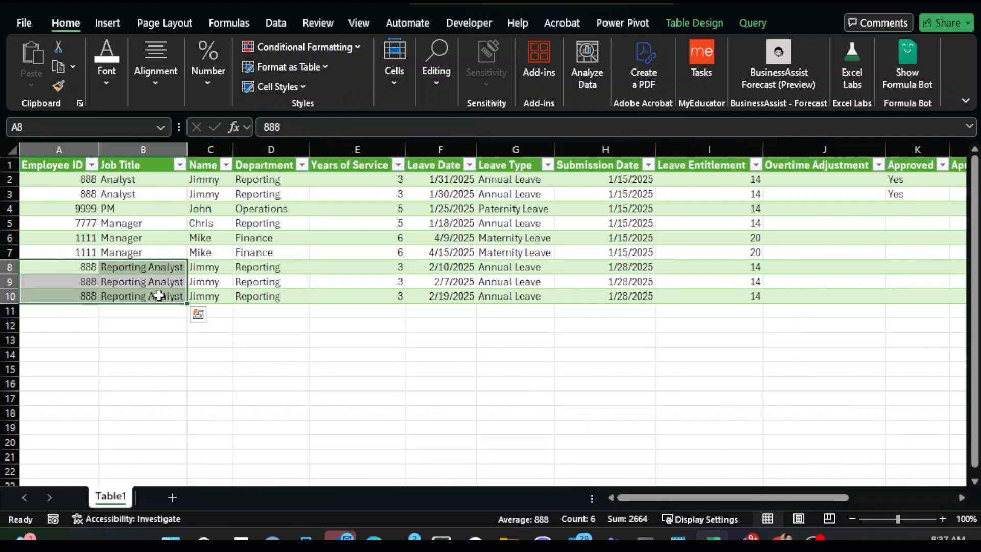
pyautogui.doubleClick(159, 295)
pyautogui.press('Home')
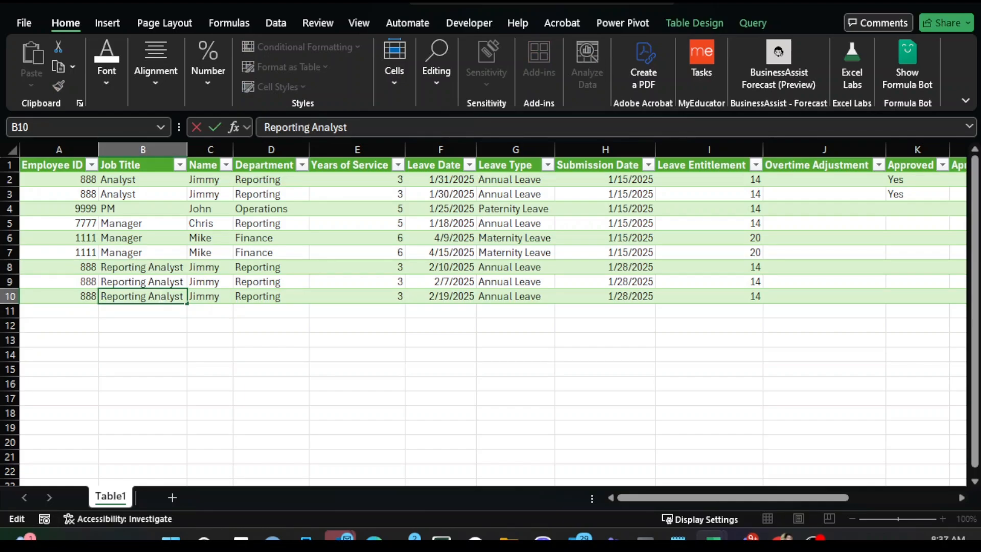
pyautogui.press('Escape')
# - Inspect the Approved, Approved Leaves and Leave Balance columns of the new row 8, including the balance formula
pyautogui.press('Up')
pyautogui.press('Up')
pyautogui.hotkey('ctrl', 'shift', 'Right')
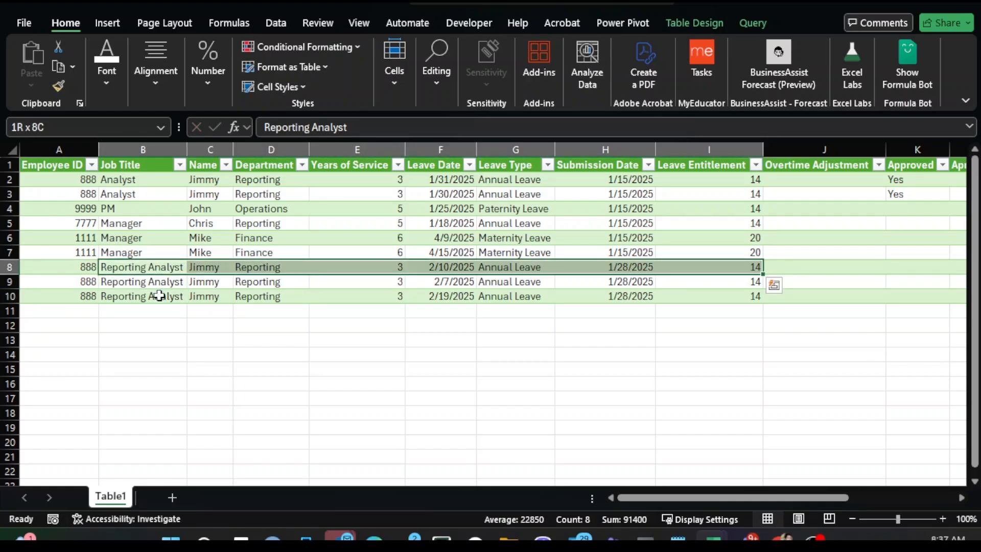
pyautogui.hotkey('ctrl', 'Right')
pyautogui.press('Right')
pyautogui.press('Right')
pyautogui.press('Right')
pyautogui.press('Right')
pyautogui.press('Right')
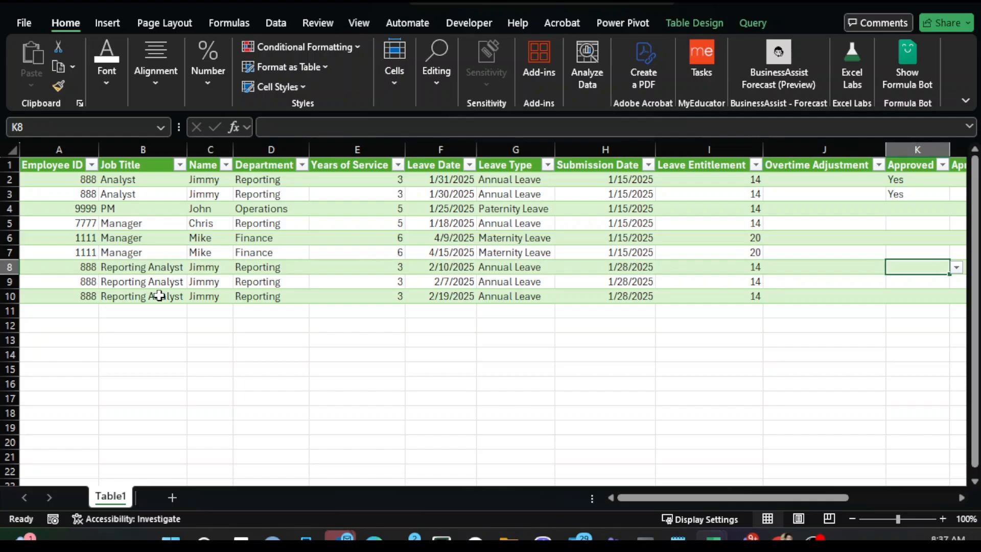
pyautogui.press('Right')
pyautogui.press('Left')
pyautogui.press('Left')
pyautogui.press('Left')
pyautogui.press('Left')
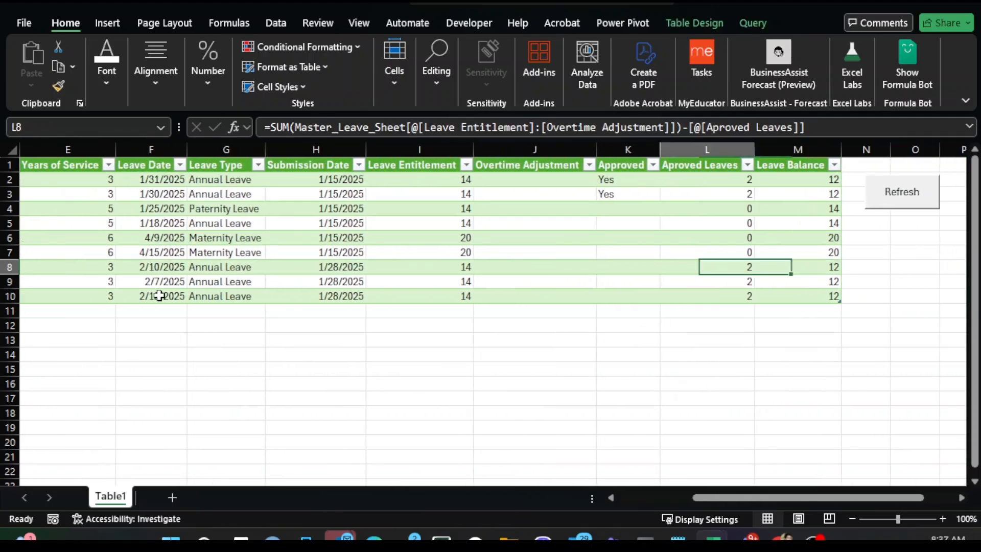
pyautogui.press('Up')
pyautogui.press('Up')
pyautogui.press('Up')
pyautogui.press('Up')
pyautogui.press('Up')
pyautogui.hotkey('ctrl', 'Home')
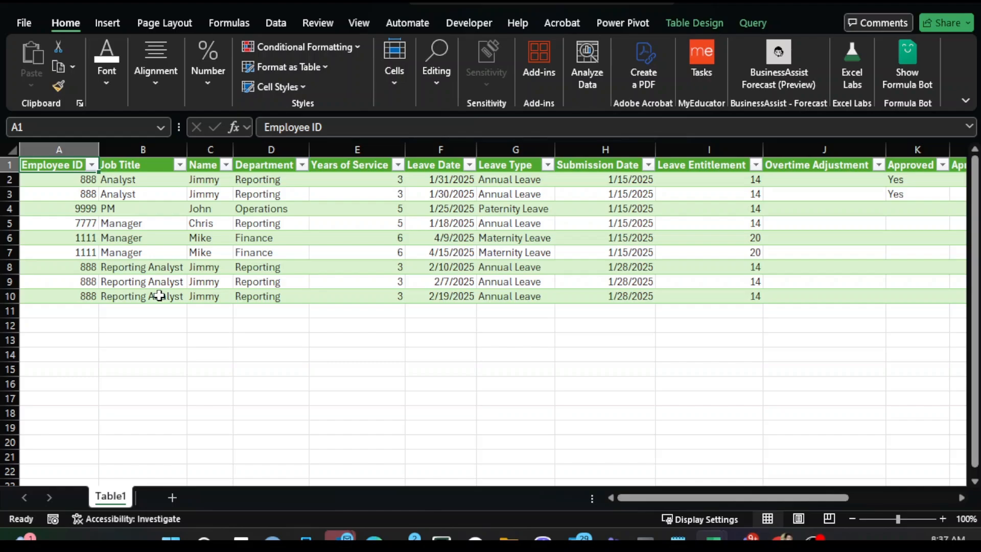
# - Extend a selection across the master table's header row to review its columns
pyautogui.hotkey('shift', 'Right')
pyautogui.hotkey('shift', 'Right')
pyautogui.hotkey('shift', 'Right')
pyautogui.hotkey('shift', 'Right')
pyautogui.hotkey('shift', 'Right')
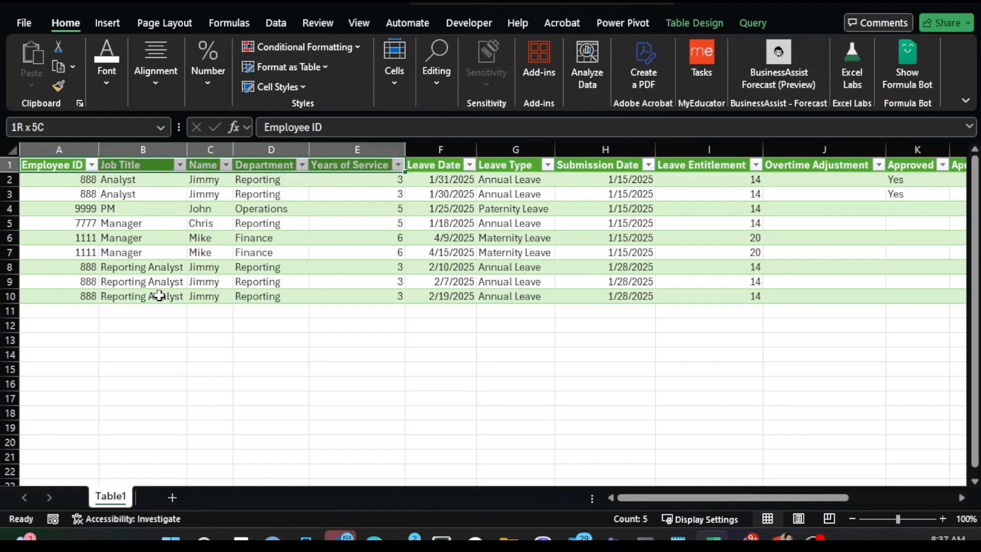
pyautogui.hotkey('shift', 'Right')
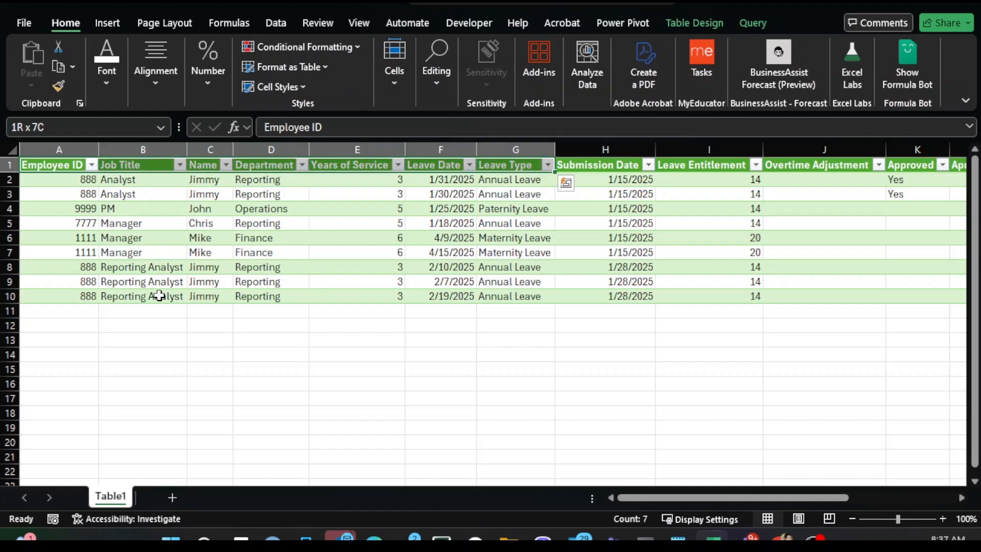
pyautogui.hotkey('shift', 'Right')
pyautogui.hotkey('shift', 'Right')
pyautogui.hotkey('shift', 'Right')
pyautogui.hotkey('shift', 'Right')
pyautogui.hotkey('shift', 'Right')
pyautogui.hotkey('shift', 'Right')
pyautogui.hotkey('shift', 'Right')
pyautogui.hotkey('shift', 'Right')
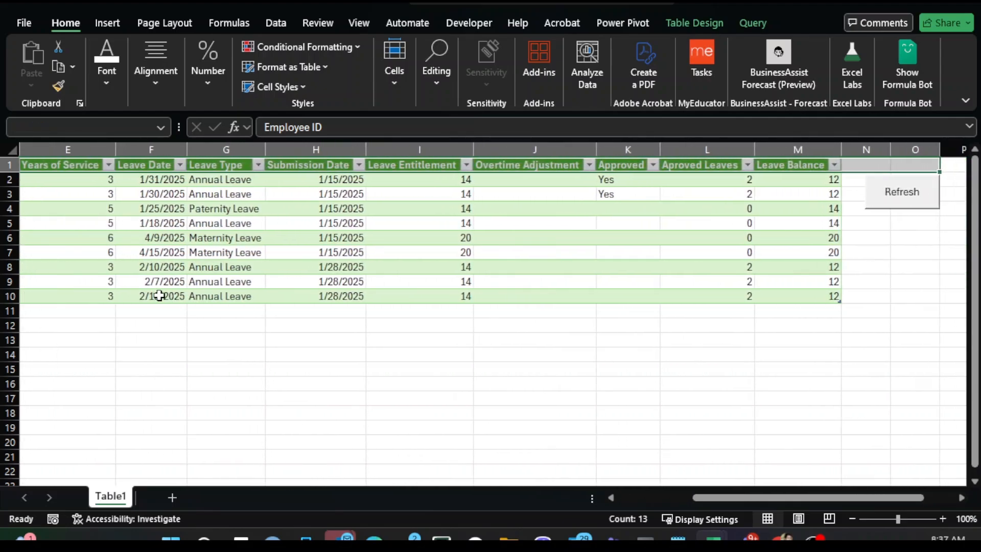
# - Inspect the Leave Entitlement column's formula across all table rows
pyautogui.click(427, 338)
pyautogui.click(419, 167)
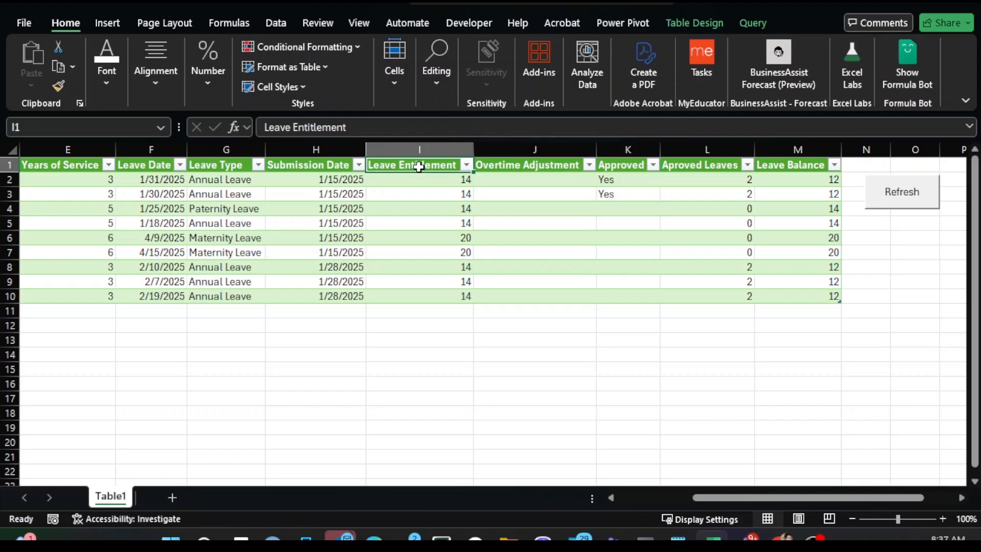
pyautogui.press('Down')
pyautogui.hotkey('ctrl', 'shift', 'Down')
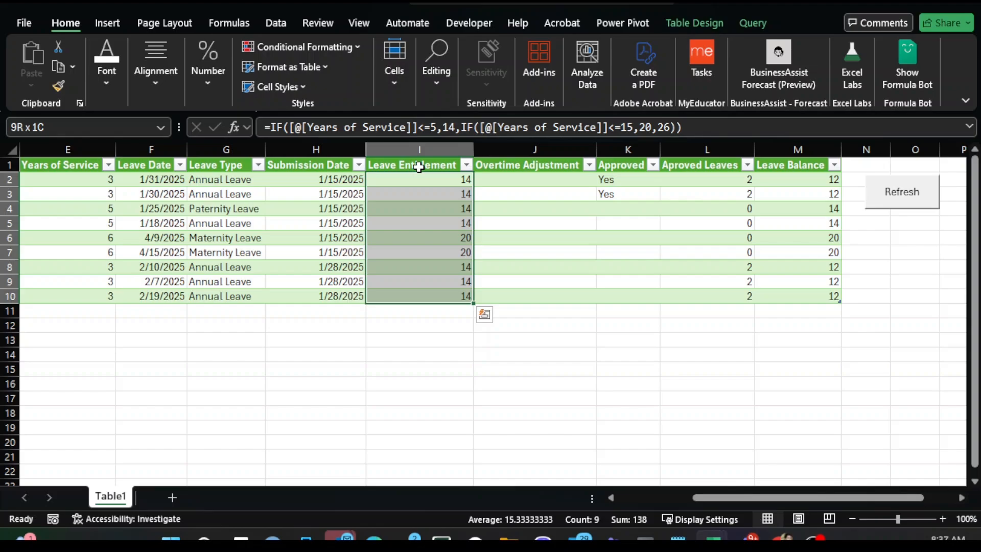
pyautogui.press('Right')
pyautogui.press('Left')
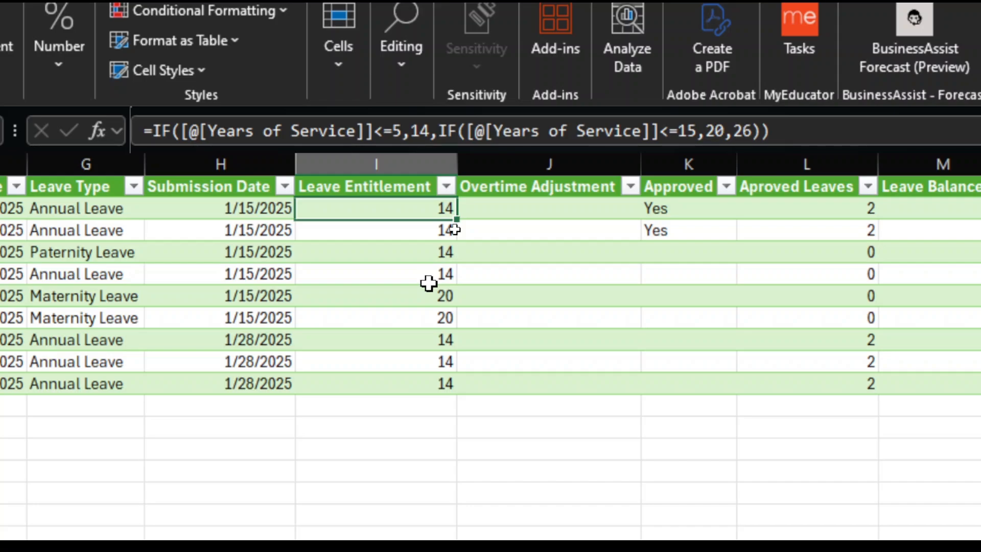
# - Examine the Overtime Adjustment column by selecting its cells
pyautogui.click(549, 193)
pyautogui.click(536, 207)
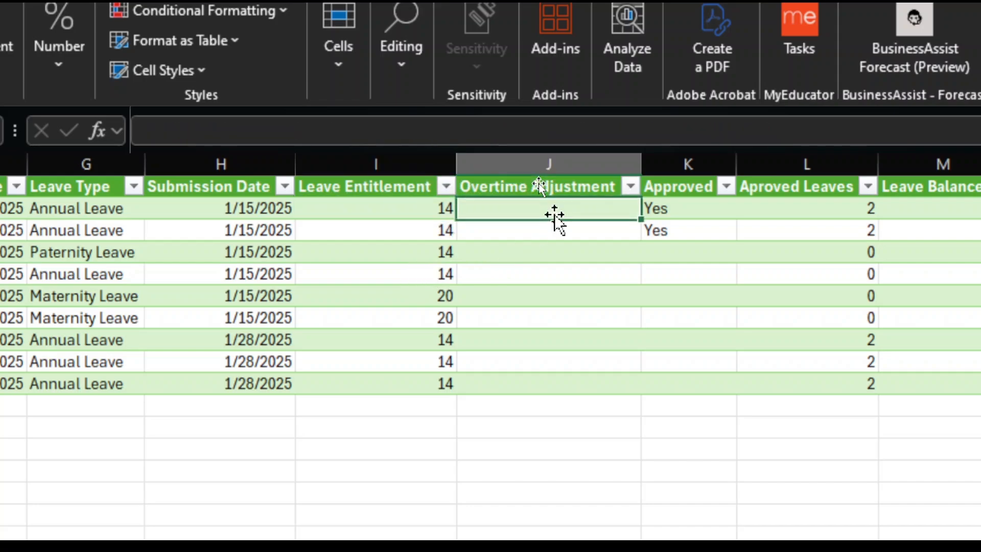
pyautogui.click(543, 248)
pyautogui.click(537, 318)
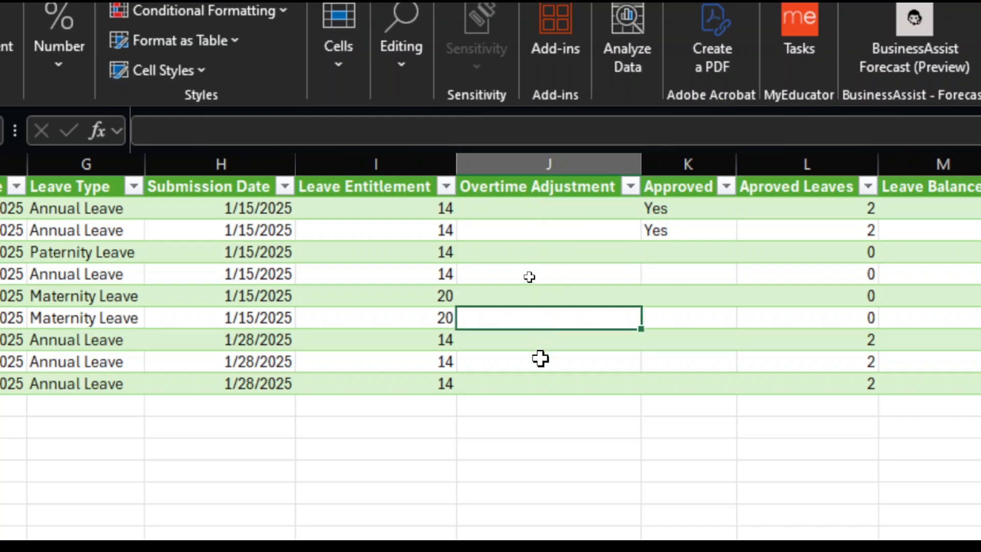
pyautogui.click(513, 208)
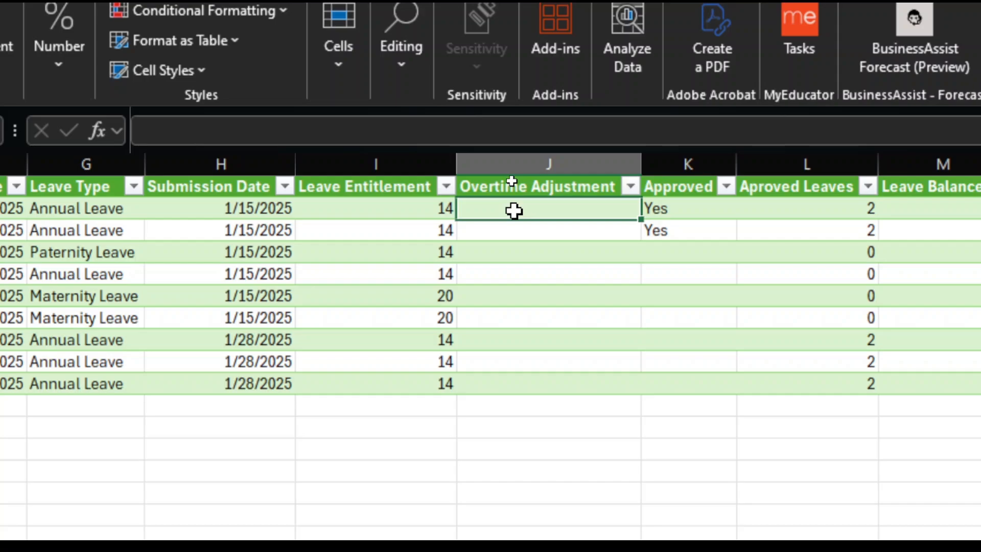
pyautogui.hotkey('ctrl', 'space')
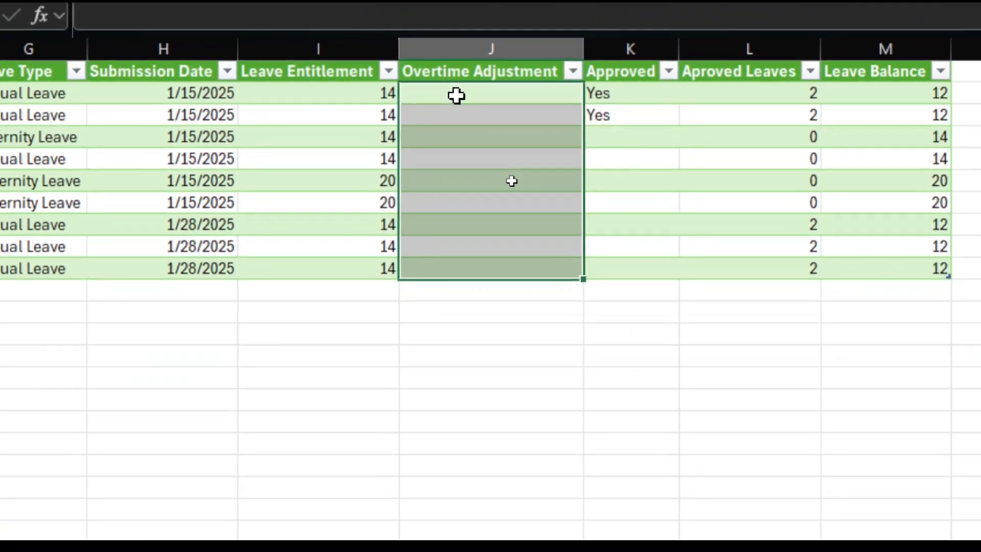
pyautogui.click(456, 95)
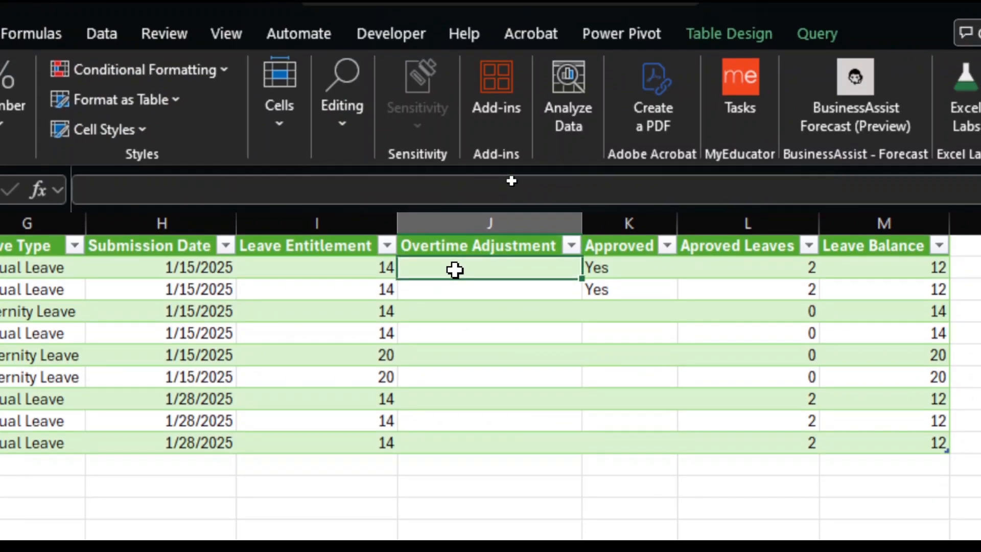
# - Step down the Approved column to the new rows and back across to Leave Entitlement
pyautogui.press('Right')
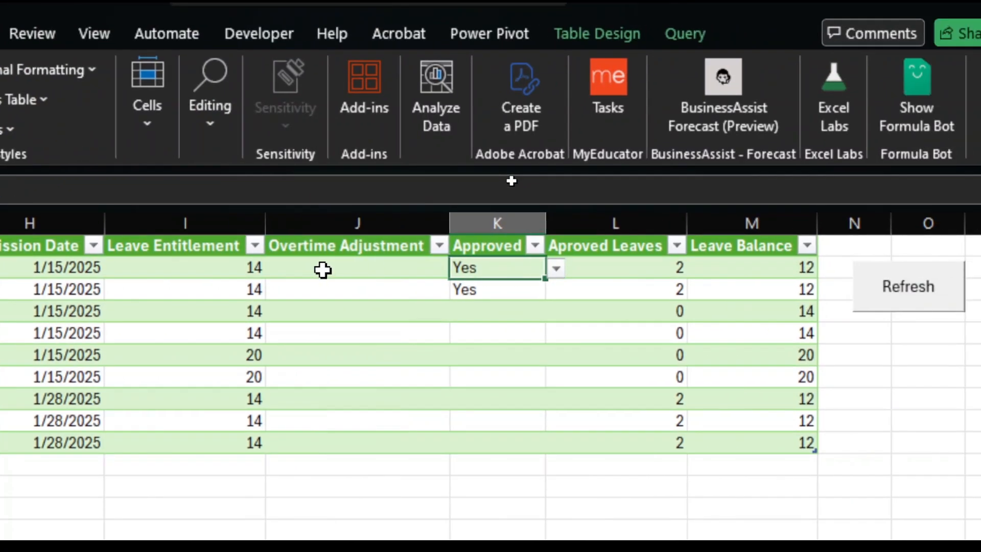
pyautogui.press('Down')
pyautogui.press('Down')
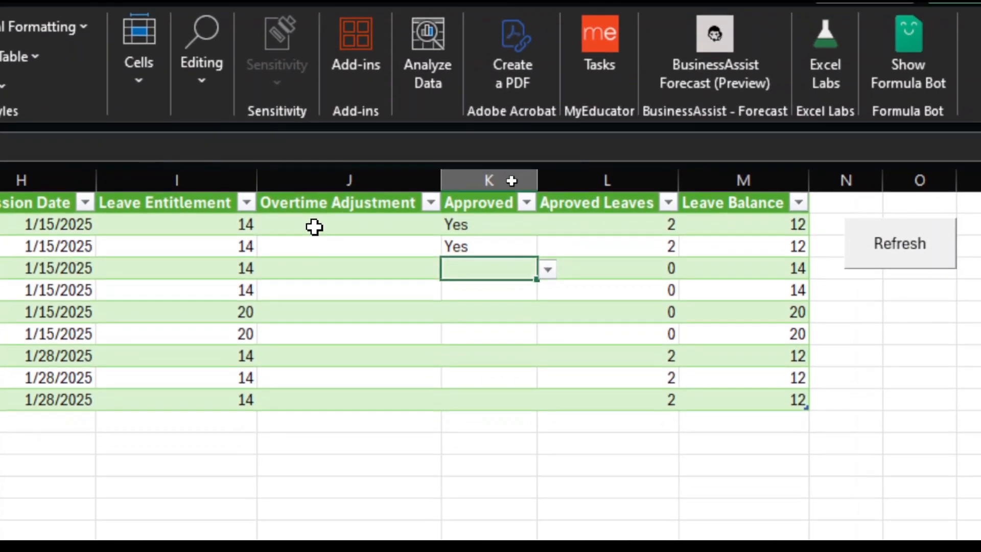
pyautogui.press('Down')
pyautogui.press('Down')
pyautogui.press('Down')
pyautogui.press('Down')
pyautogui.press('Down')
pyautogui.press('Down')
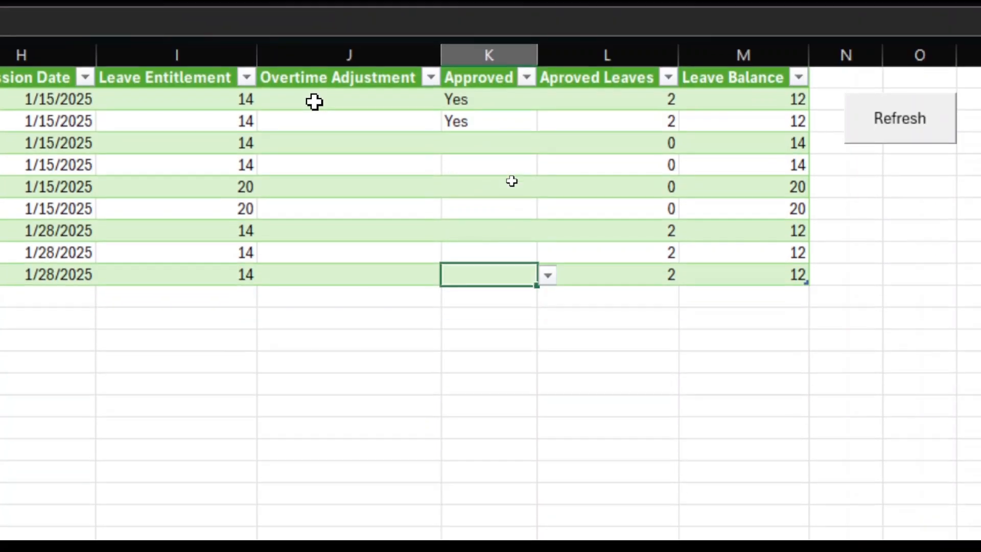
pyautogui.press('Left')
pyautogui.press('Left')
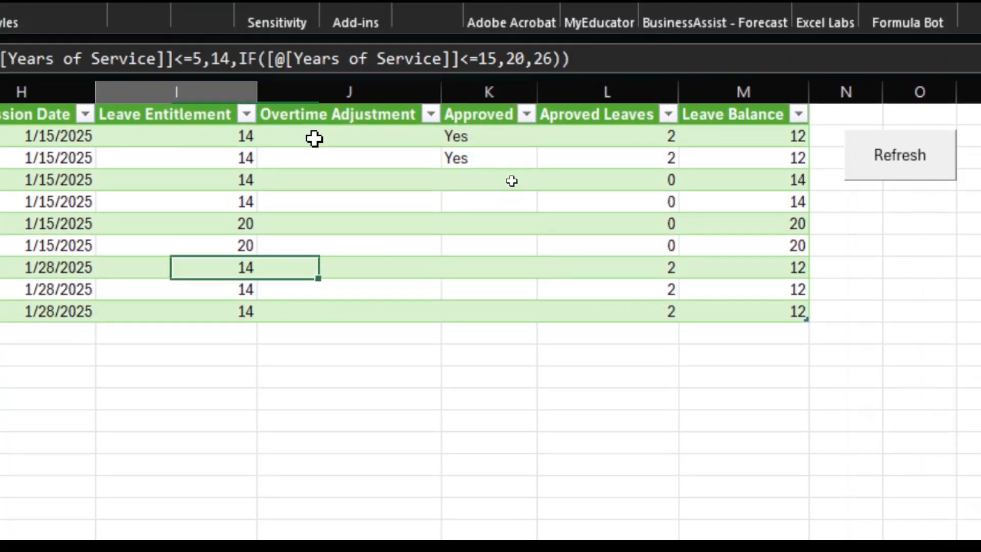
pyautogui.hotkey('ctrl', 'Left')
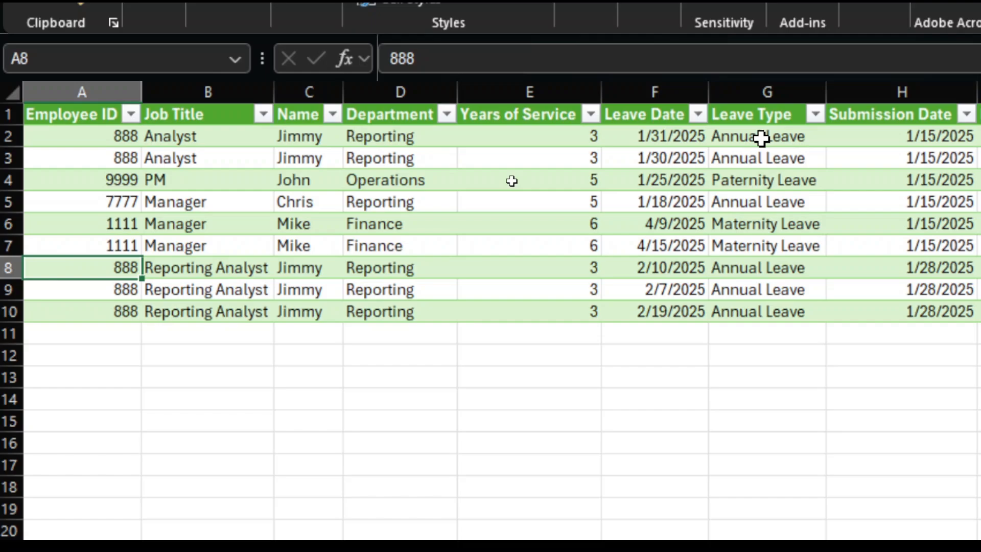
# - Set the Approved value for row 8 to Yes from its dropdown
pyautogui.hotkey('ctrl', 'Right')
pyautogui.press('Right')
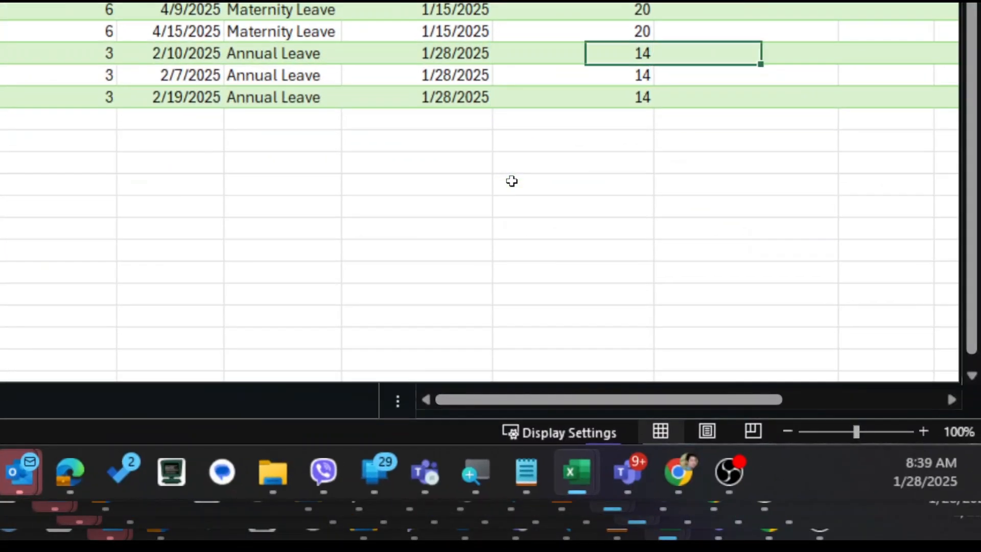
pyautogui.press('Right')
pyautogui.press('Left')
pyautogui.press('Right')
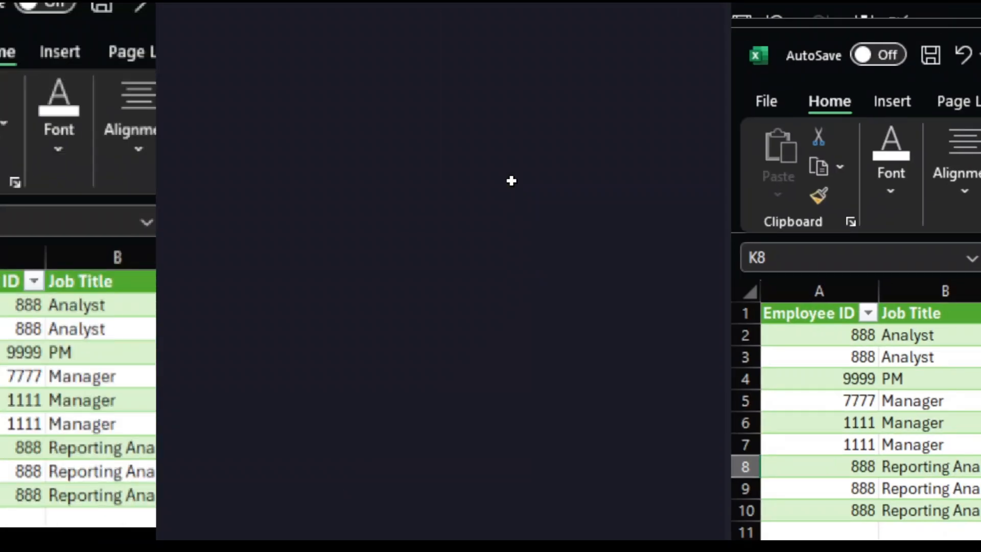
pyautogui.hotkey('alt', 'Down')
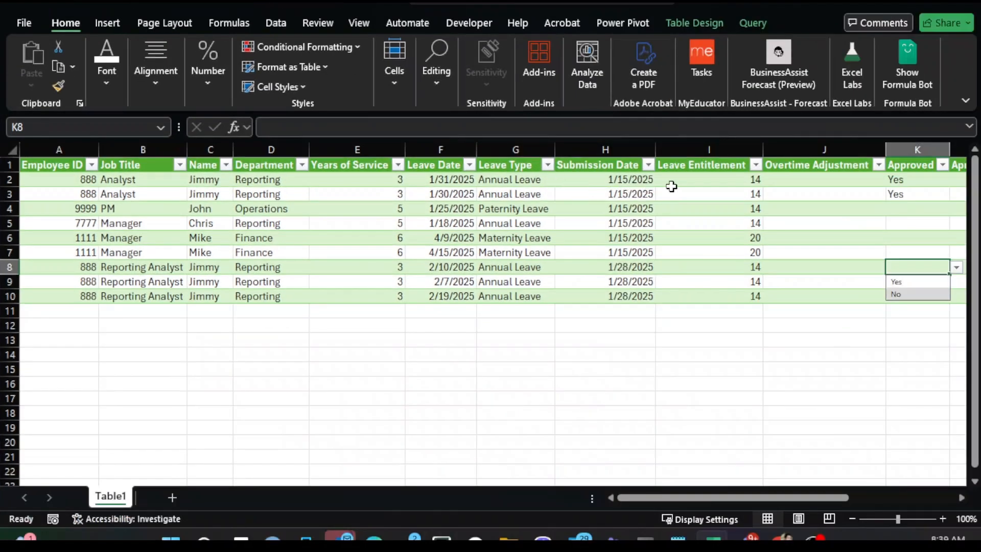
pyautogui.click(912, 281)
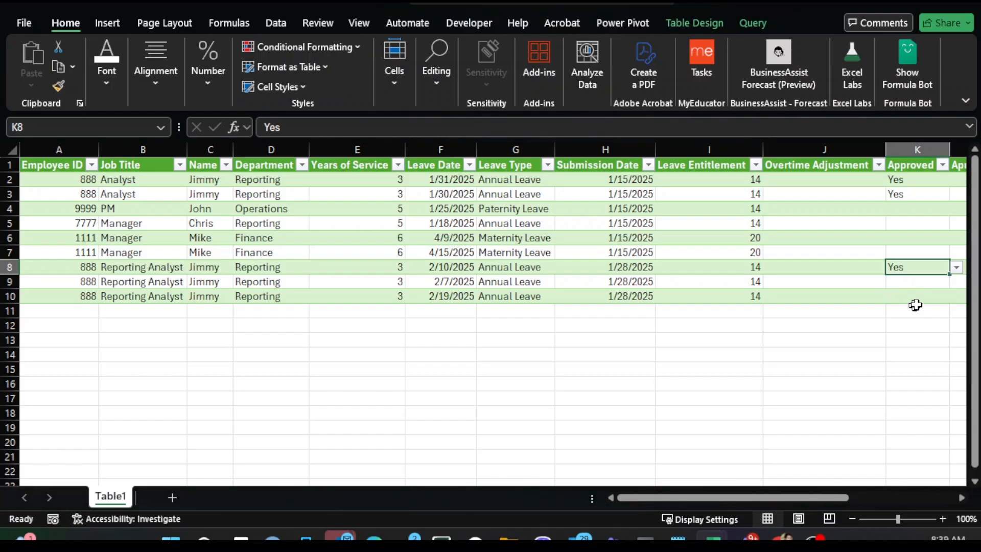
# - Set the Approved values for rows 9 and 10 to Yes
pyautogui.click(961, 497)
pyautogui.click(961, 497)
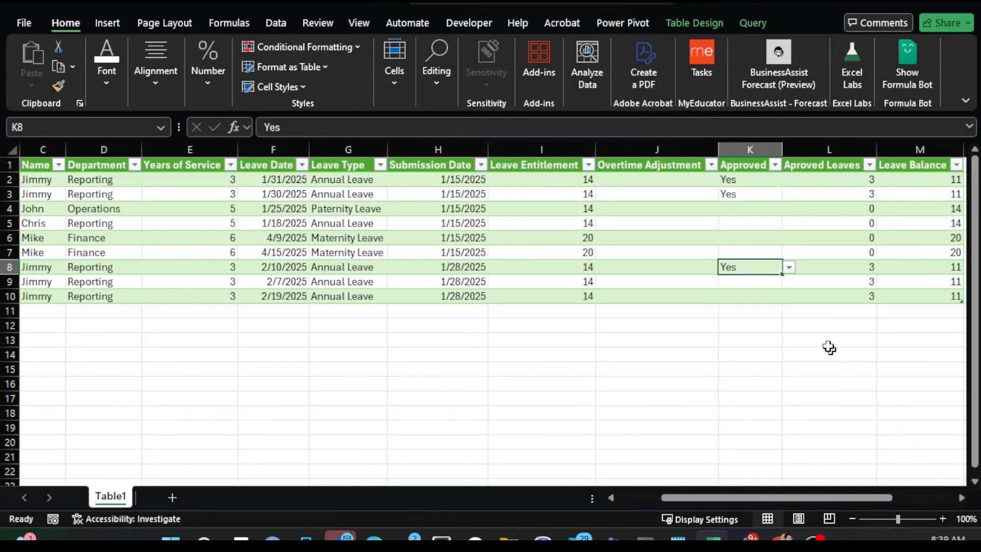
pyautogui.click(770, 282)
pyautogui.click(789, 282)
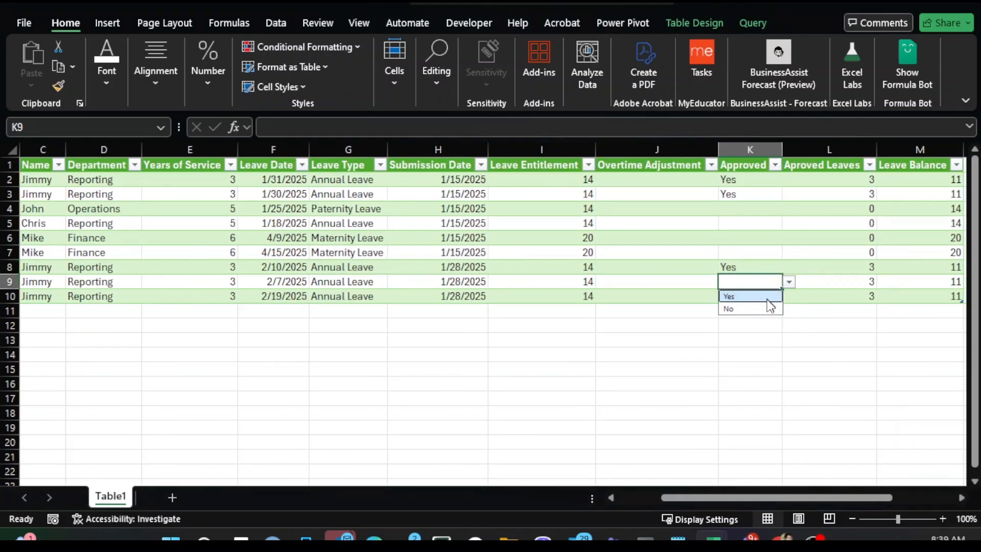
pyautogui.click(769, 298)
pyautogui.click(762, 339)
pyautogui.click(762, 298)
pyautogui.click(789, 296)
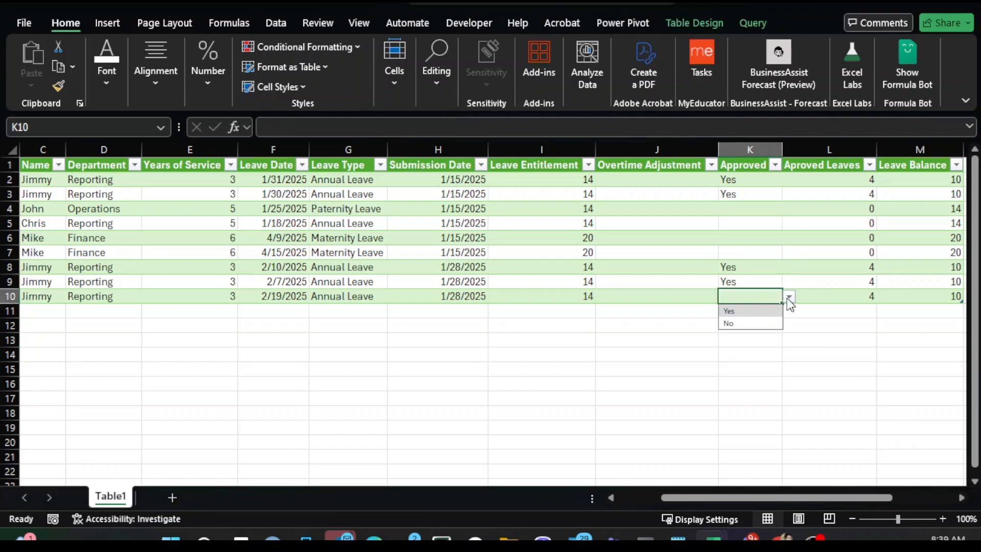
pyautogui.click(748, 310)
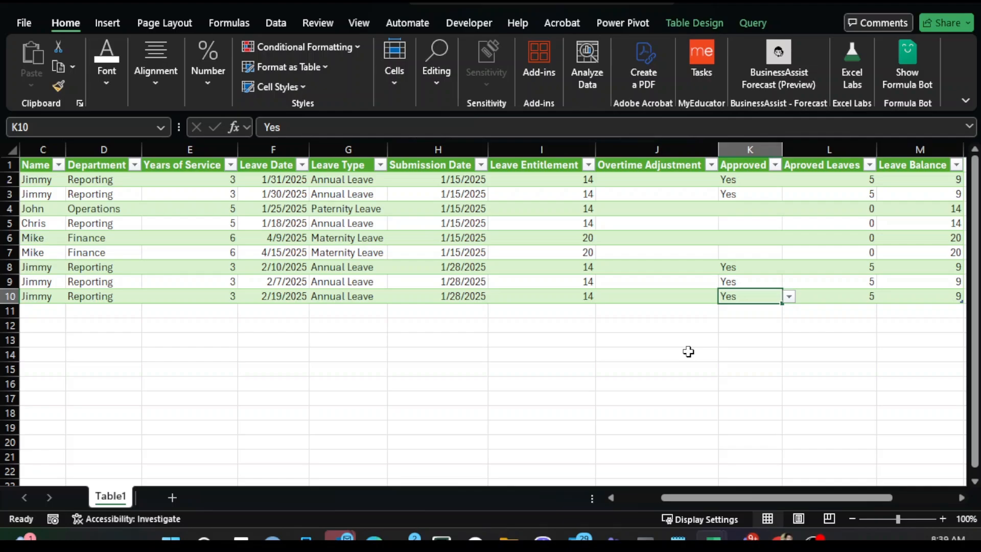
# - Inspect the Approved Leaves COUNTIFS formula and the Leave Balance formula
pyautogui.press('Right')
pyautogui.press('Right')
pyautogui.press('Right')
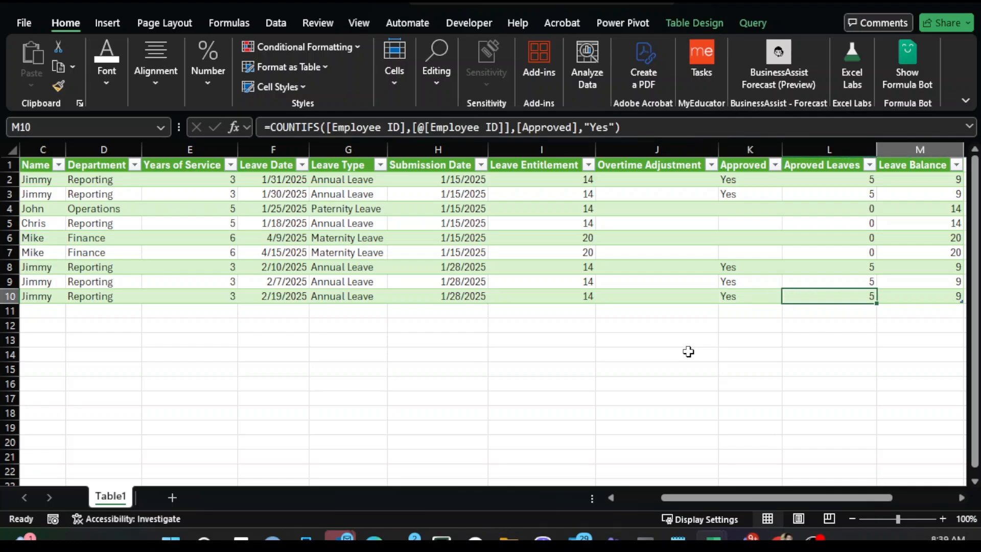
pyautogui.press('Left')
pyautogui.press('Left')
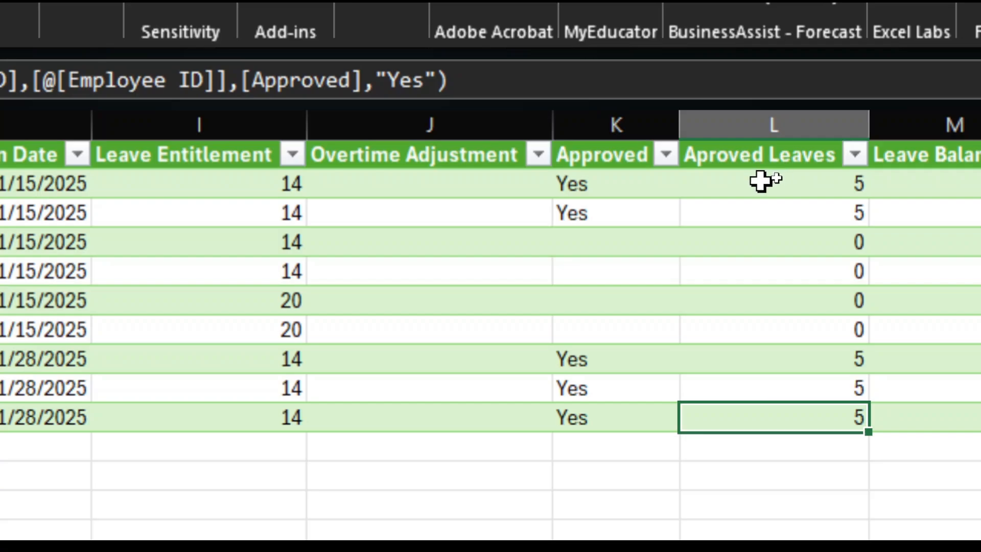
pyautogui.click(758, 184)
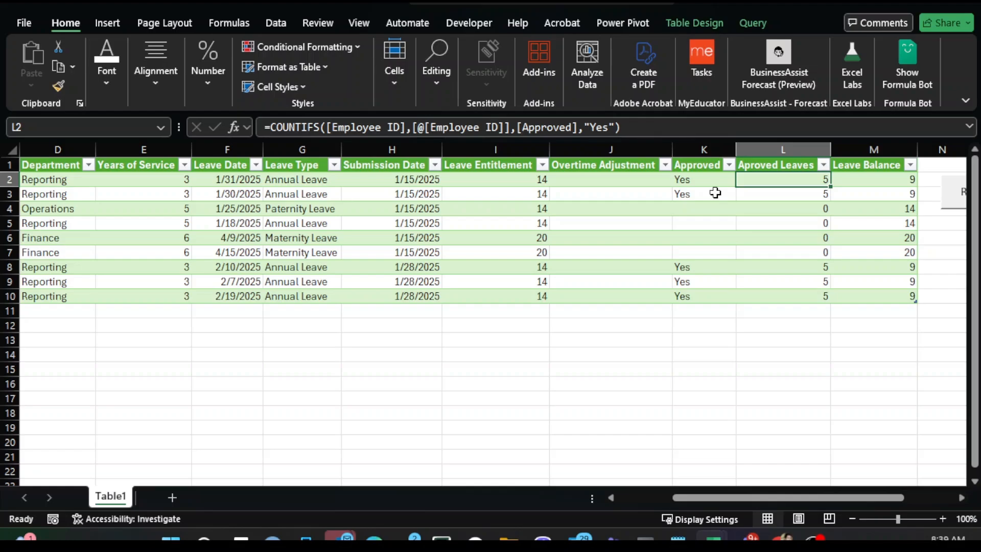
pyautogui.press('Right')
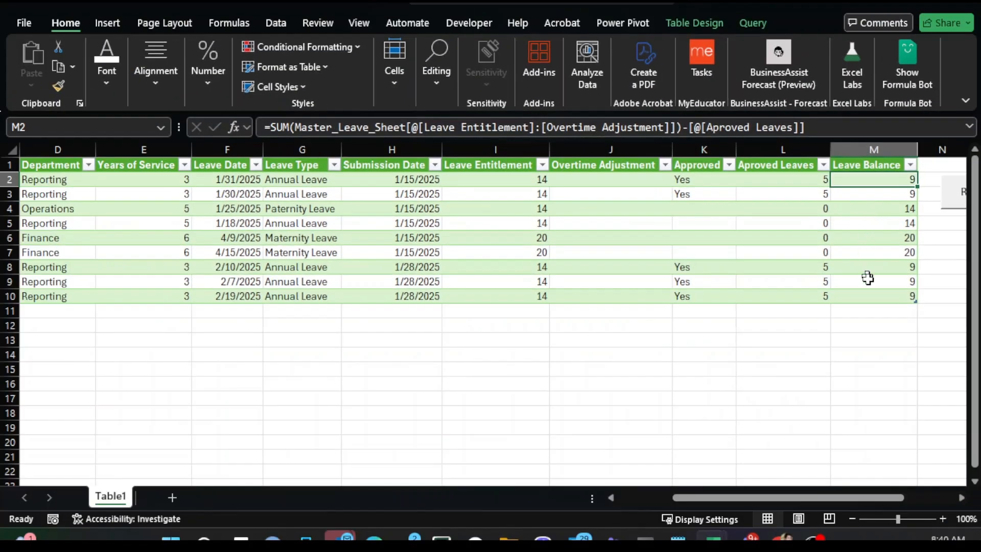
# - Review the approved new rows' Approved, Approved Leaves, Leave Entitlement and Leave Balance cells
pyautogui.click(860, 337)
pyautogui.press('Left')
pyautogui.press('Left')
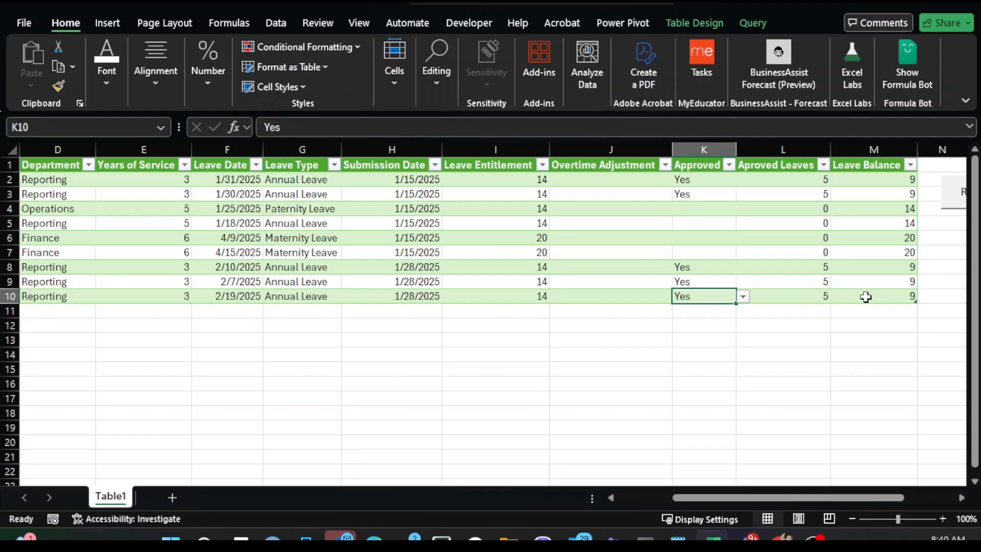
pyautogui.hotkey('shift', 'Up')
pyautogui.hotkey('shift', 'Up')
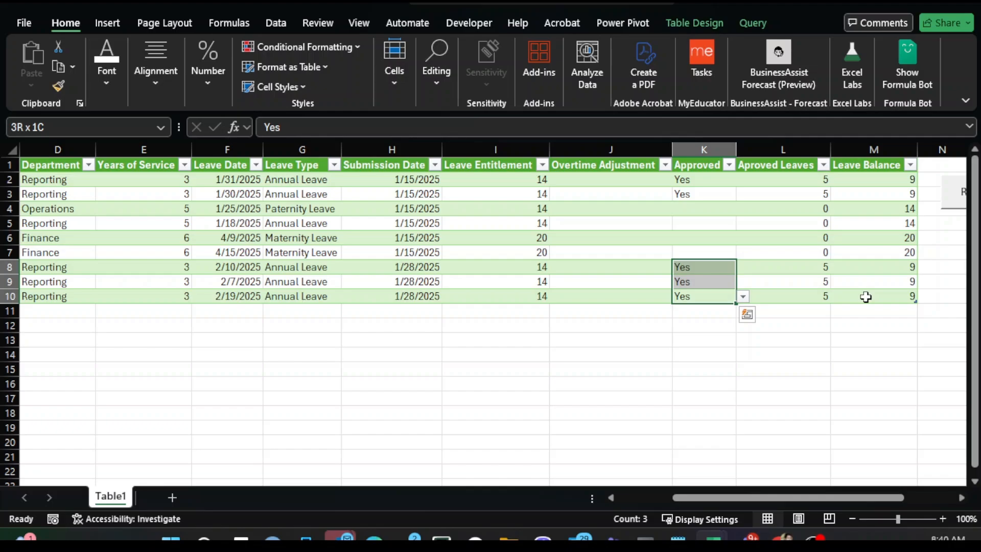
pyautogui.press('Right')
pyautogui.press('Up')
pyautogui.press('Up')
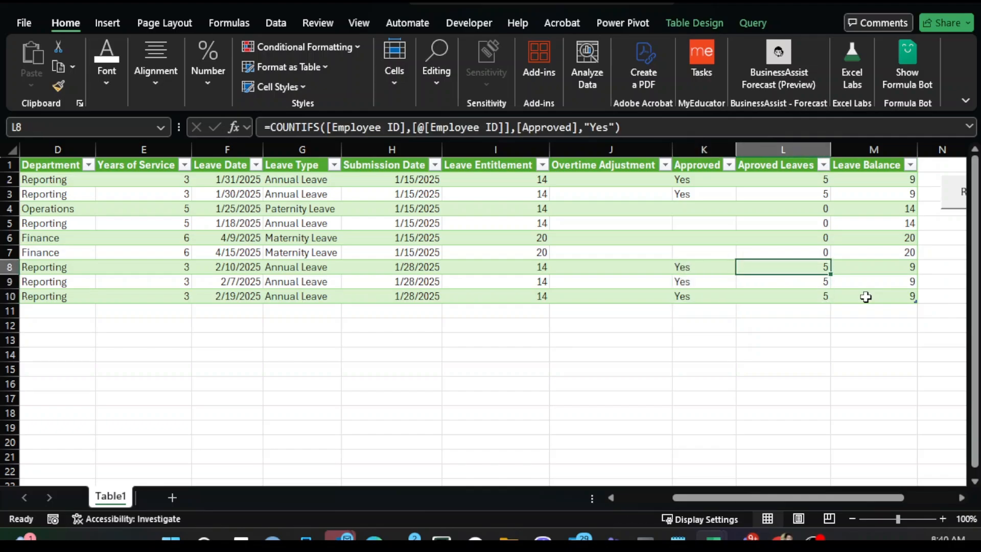
pyautogui.press('Left')
pyautogui.press('Left')
pyautogui.press('Left')
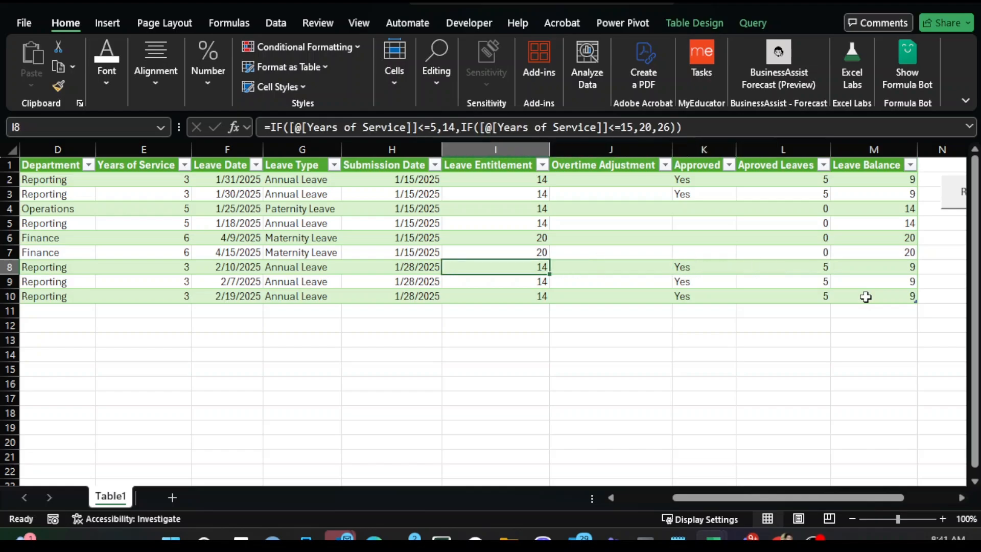
pyautogui.press('Right')
pyautogui.press('Right')
pyautogui.press('Right')
pyautogui.press('Right')
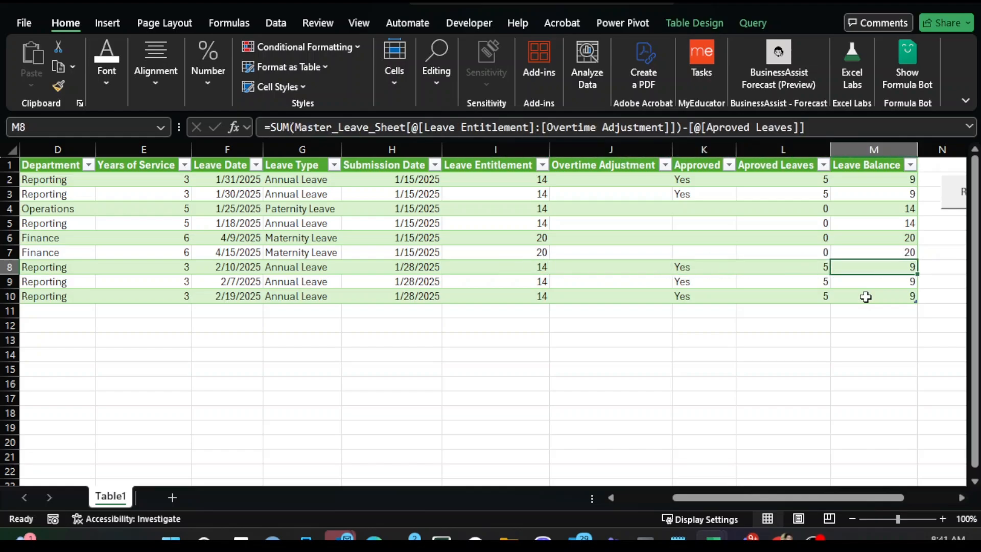
# - Move back along row 8 from Leave Balance to the Employee ID column
pyautogui.press('Left')
pyautogui.press('Right')
pyautogui.press('Left')
pyautogui.press('Right')
pyautogui.press('Left')
pyautogui.press('Left')
pyautogui.press('Left')
pyautogui.press('Left')
pyautogui.press('Left')
pyautogui.press('Left')
pyautogui.press('Left')
pyautogui.press('Left')
pyautogui.press('Left')
pyautogui.press('Left')
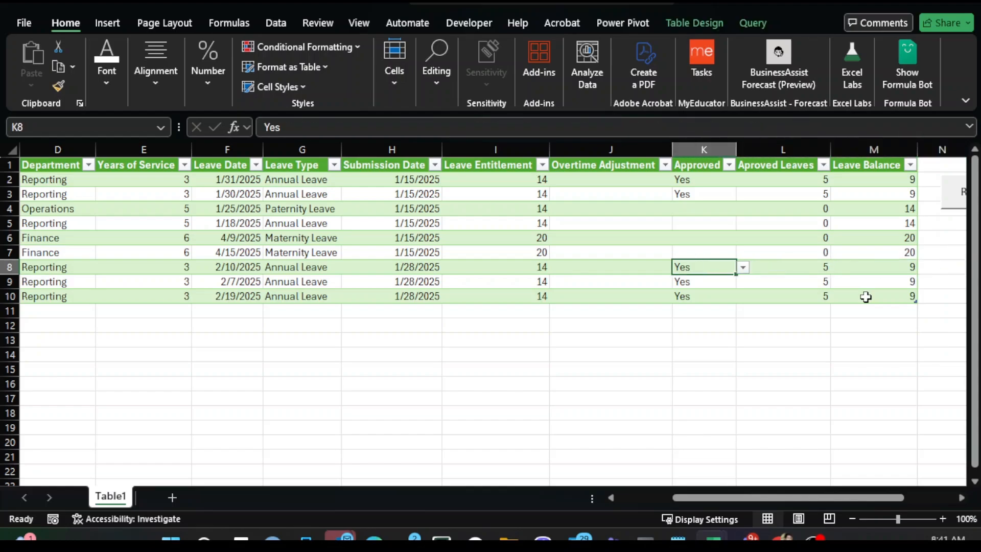
pyautogui.press('Left')
pyautogui.press('Left')
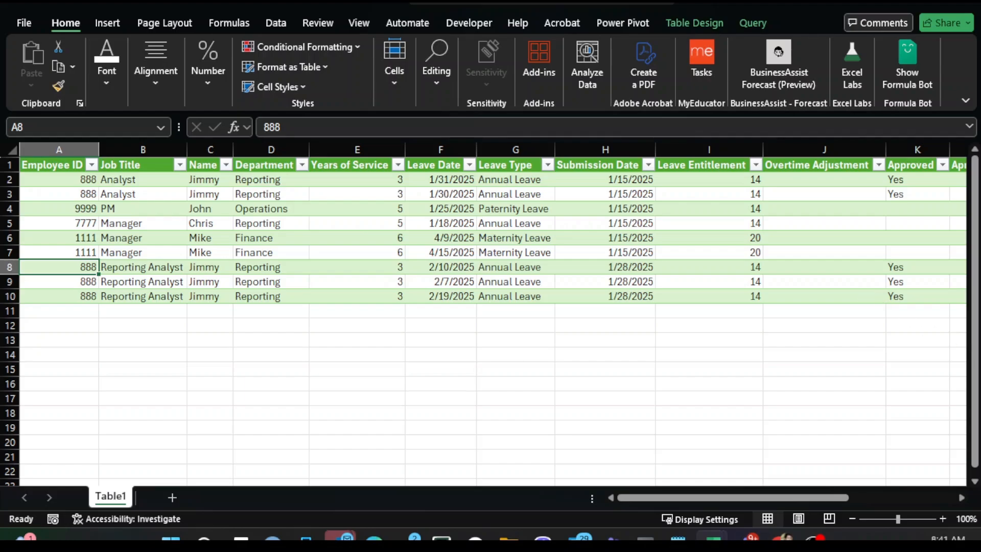
pyautogui.moveTo(714, 537)
pyautogui.click(733, 488)
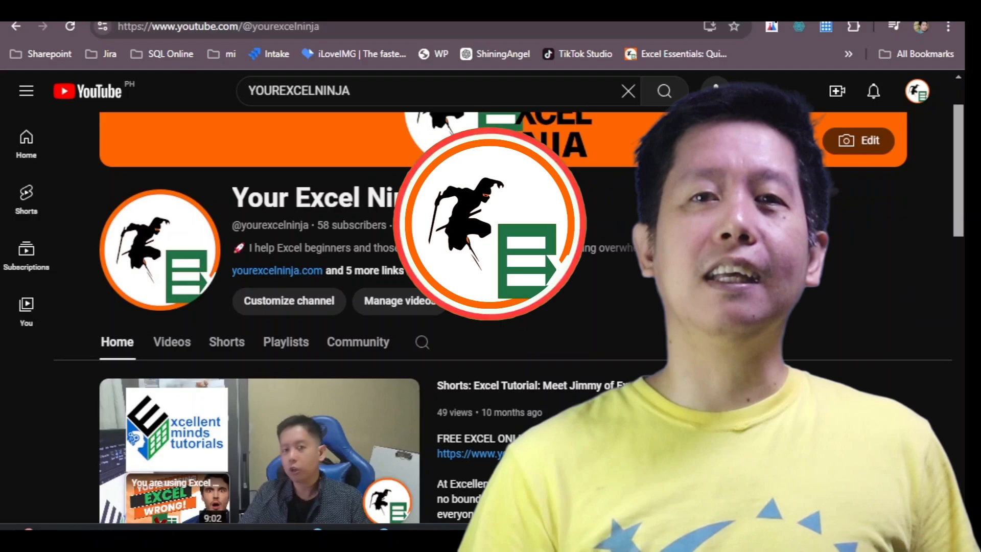
pyautogui.scroll(-8, 490, 327)
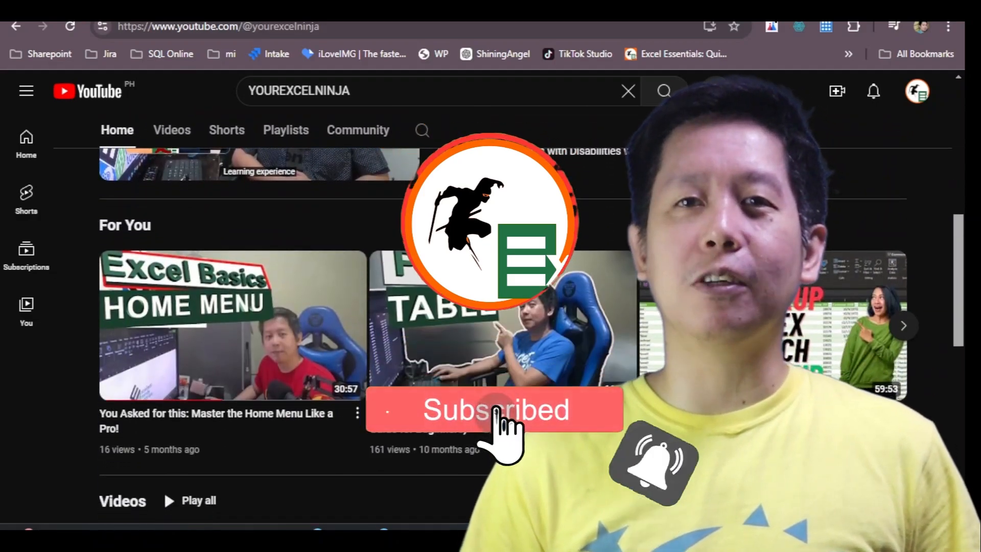
pyautogui.scroll(-10, 508, 201)
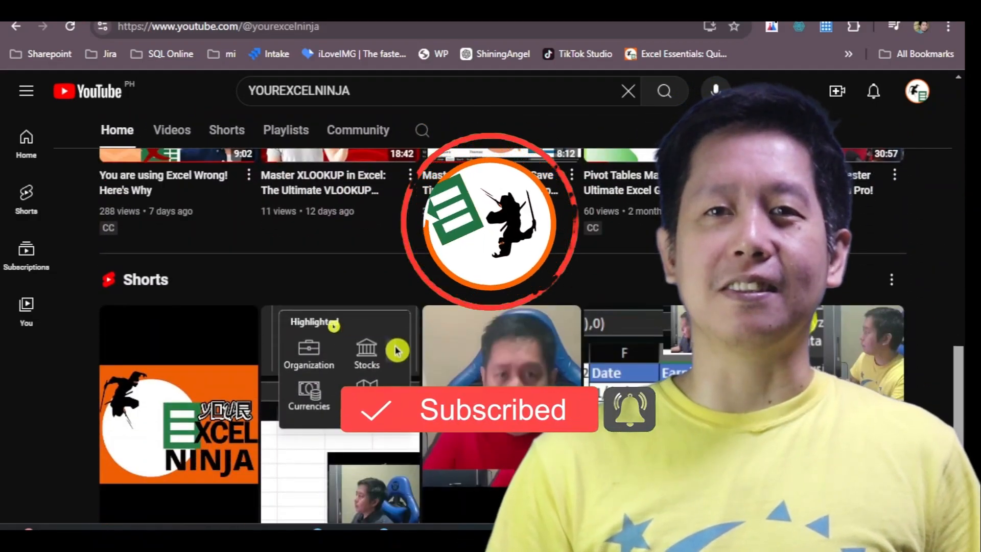
pyautogui.scroll(-2, 508, 200)
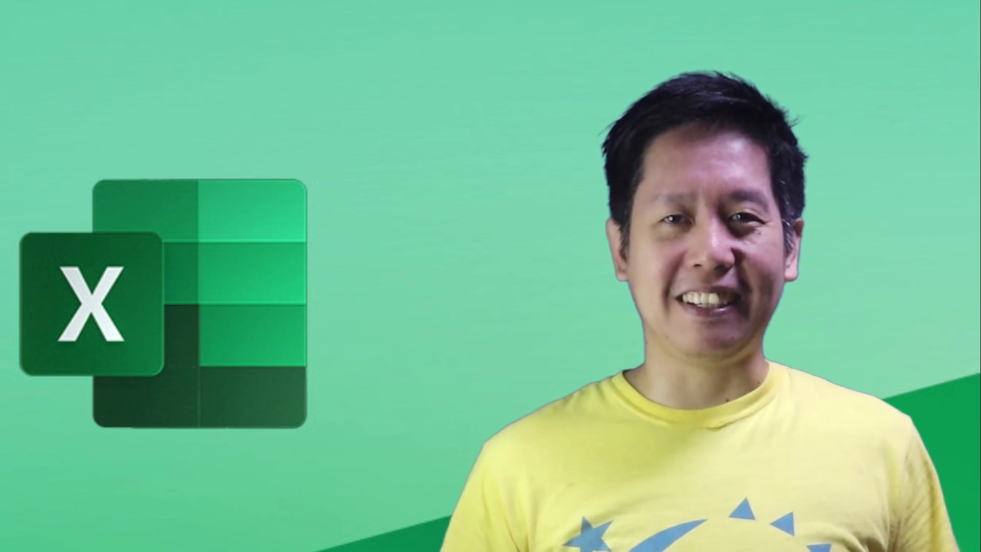